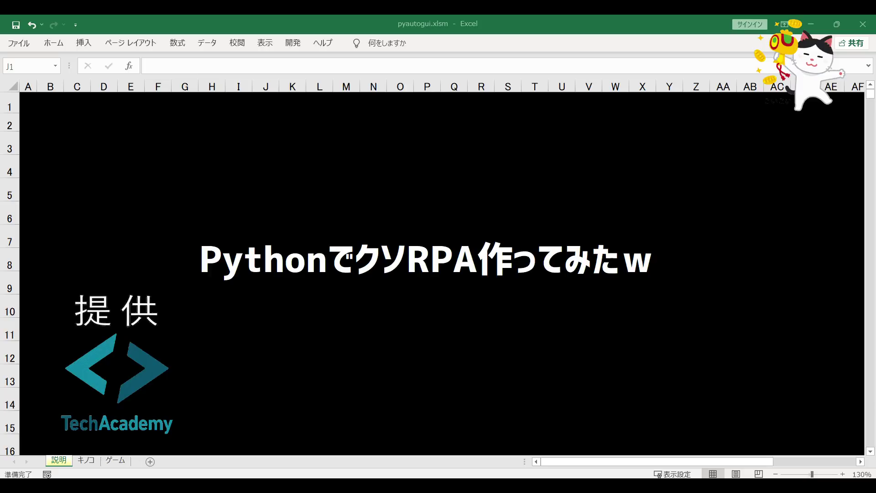
# Step: Look over the notebook's title and RPA definition cells
pyautogui.click(266, 101)
pyautogui.click(509, 273)
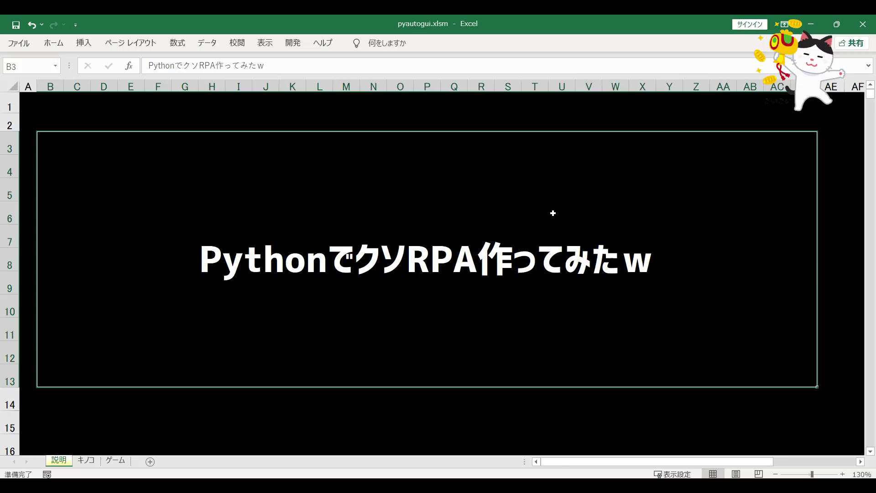
pyautogui.scroll(-3, 589, 224)
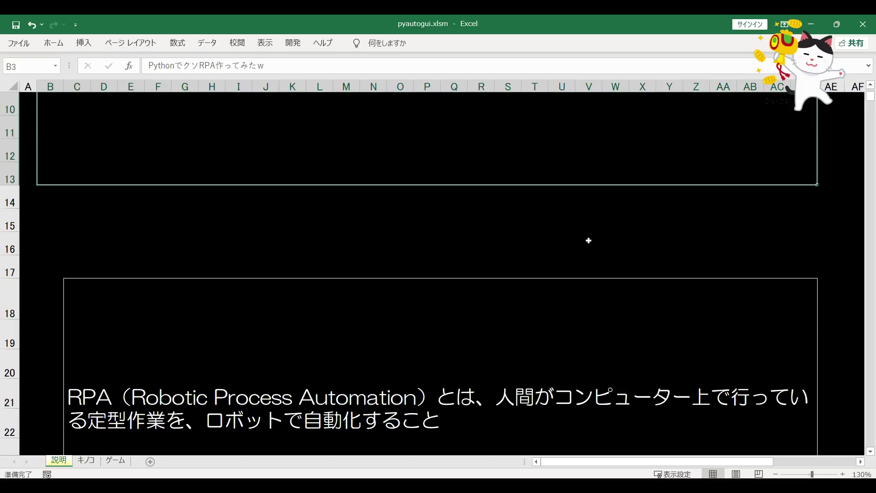
pyautogui.scroll(-2, 590, 238)
pyautogui.scroll(-1, 589, 239)
pyautogui.scroll(1, 588, 239)
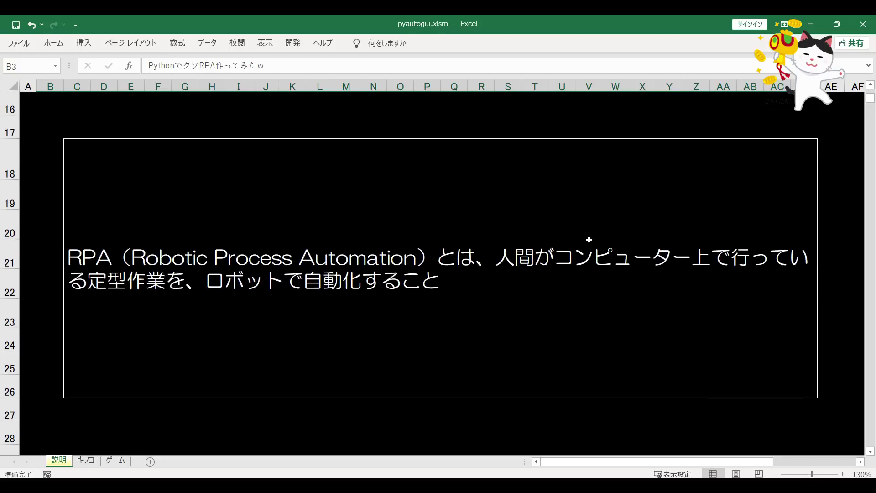
pyautogui.click(536, 412)
pyautogui.click(340, 322)
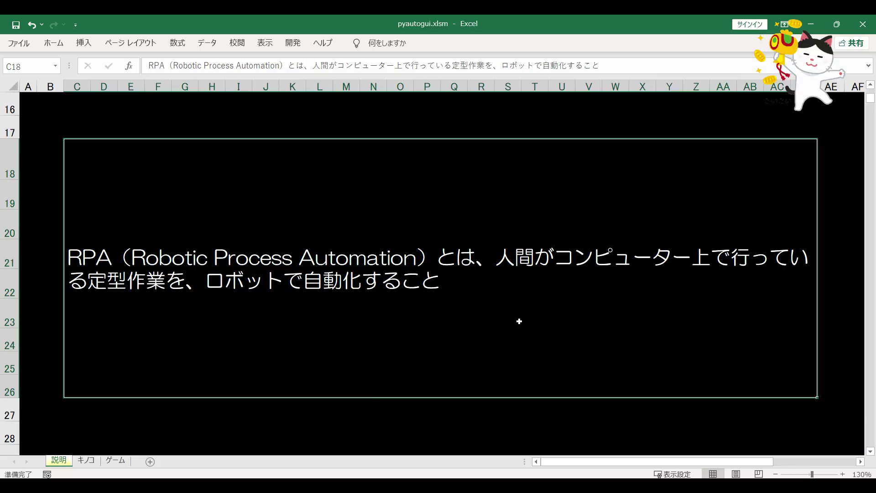
pyautogui.click(442, 404)
pyautogui.click(451, 285)
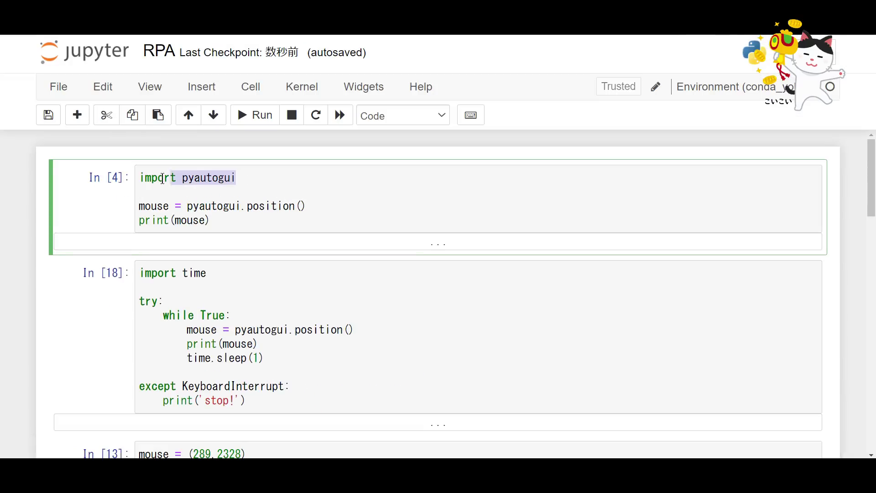
# Step: Run the import pyautogui / pyautogui.position() cell to print the mouse coordinates
pyautogui.moveTo(236, 178); pyautogui.dragTo(97, 182)
pyautogui.click(234, 186)
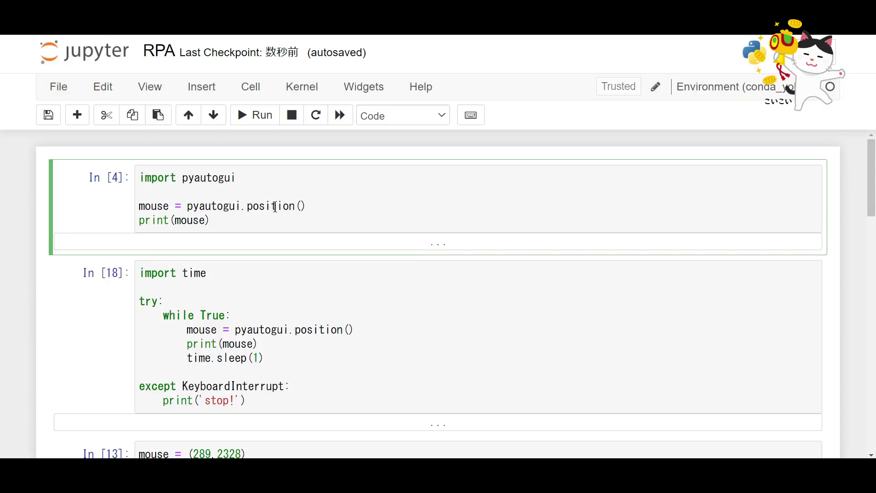
pyautogui.moveTo(186, 206); pyautogui.dragTo(306, 207)
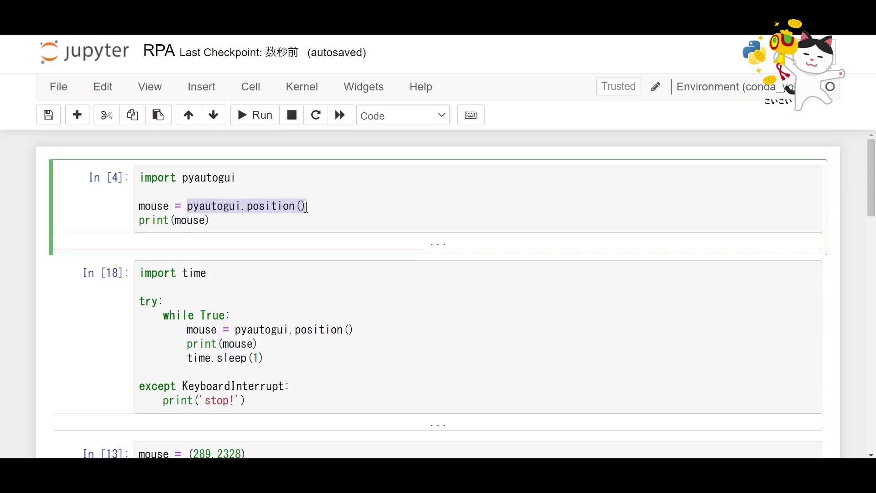
pyautogui.click(182, 207)
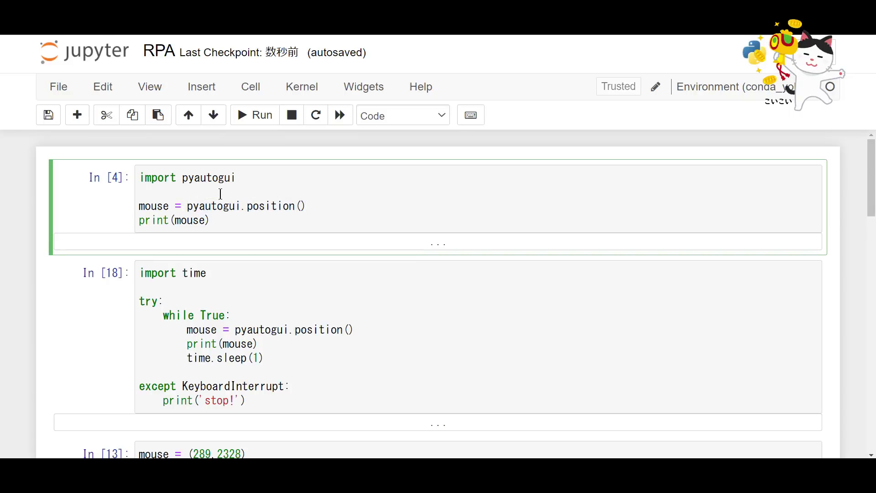
pyautogui.hotkey('ctrl', 'Return')
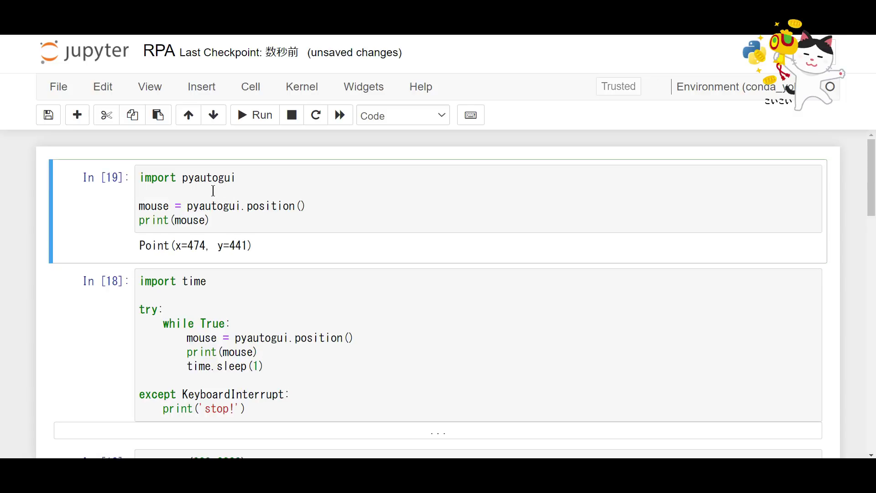
# Step: Rerun the position cell several times until it prints Point(x=743, y=439)
pyautogui.click(218, 197)
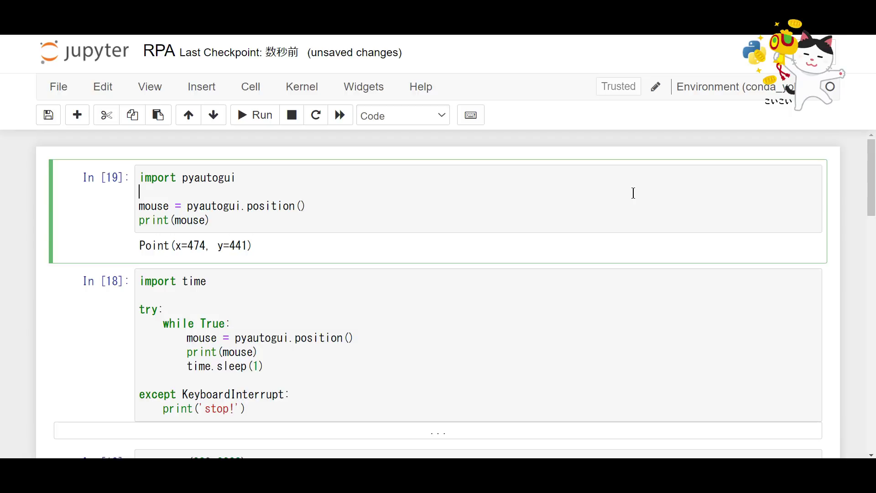
pyautogui.hotkey('ctrl', 'Return')
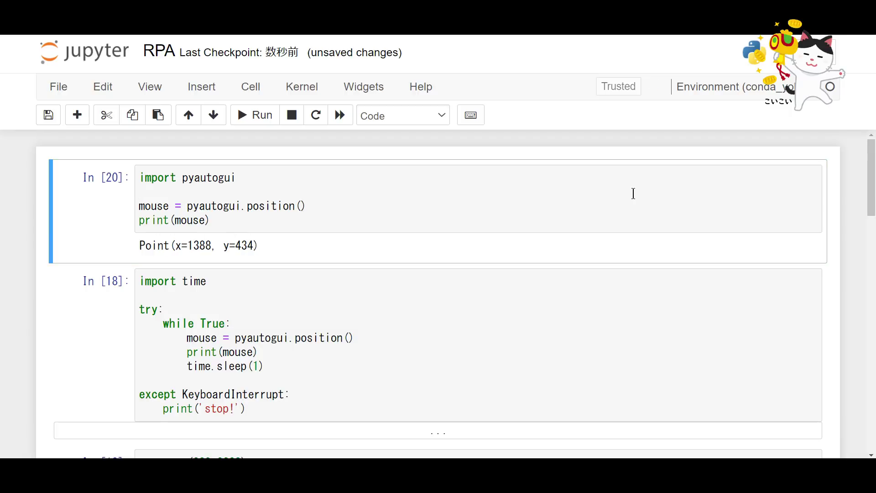
pyautogui.click(786, 215)
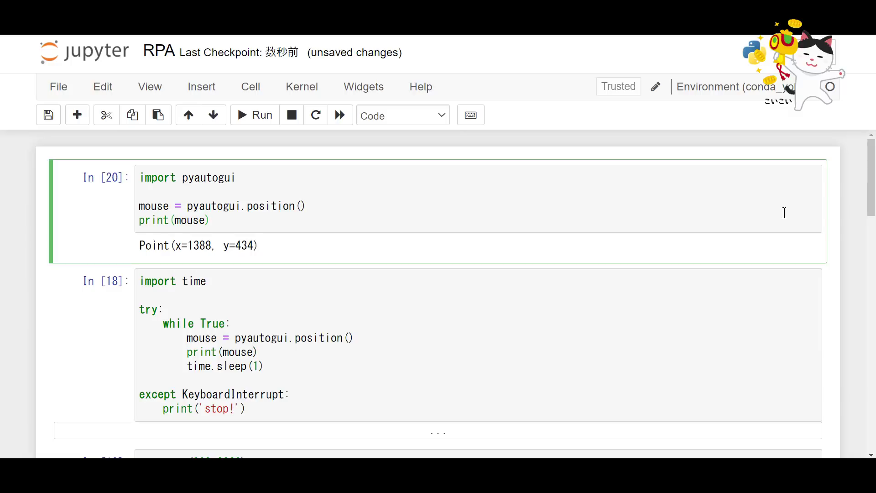
pyautogui.hotkey('ctrl', 'Return')
pyautogui.click(339, 195)
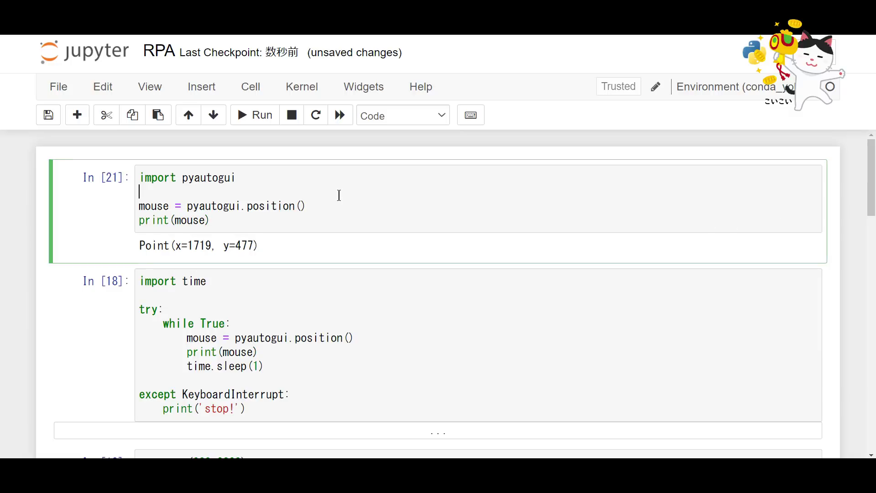
pyautogui.hotkey('ctrl', 'Return')
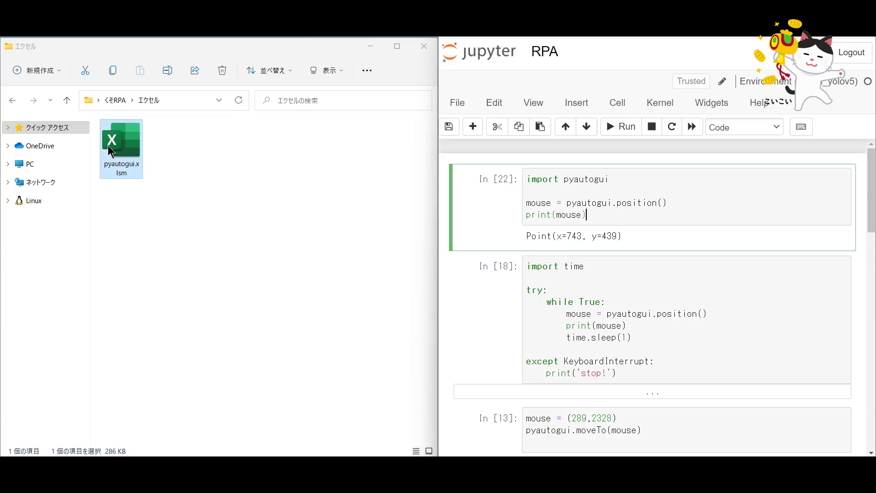
# Step: Run the position-logging loop in cell In [18]
pyautogui.click(131, 138)
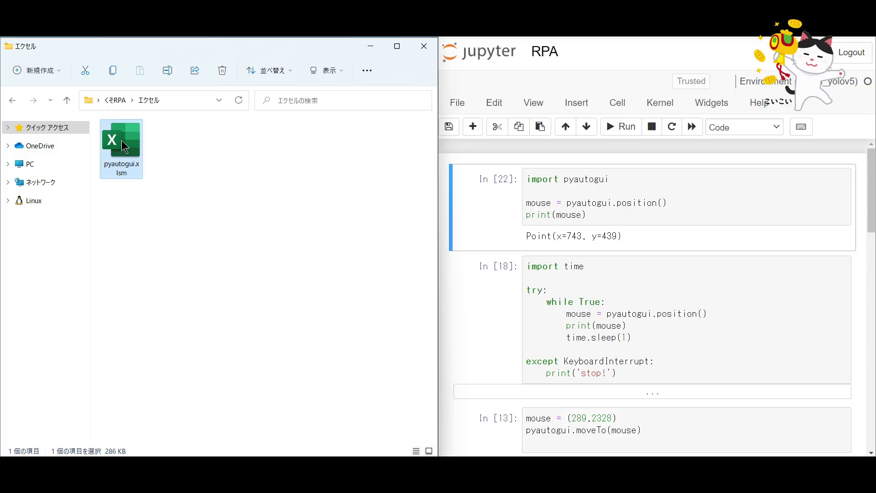
pyautogui.moveTo(125, 149)
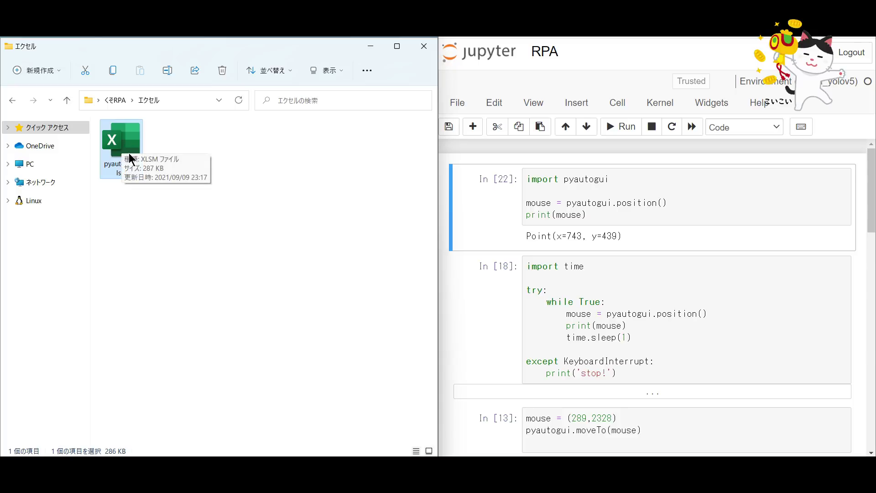
pyautogui.click(593, 215)
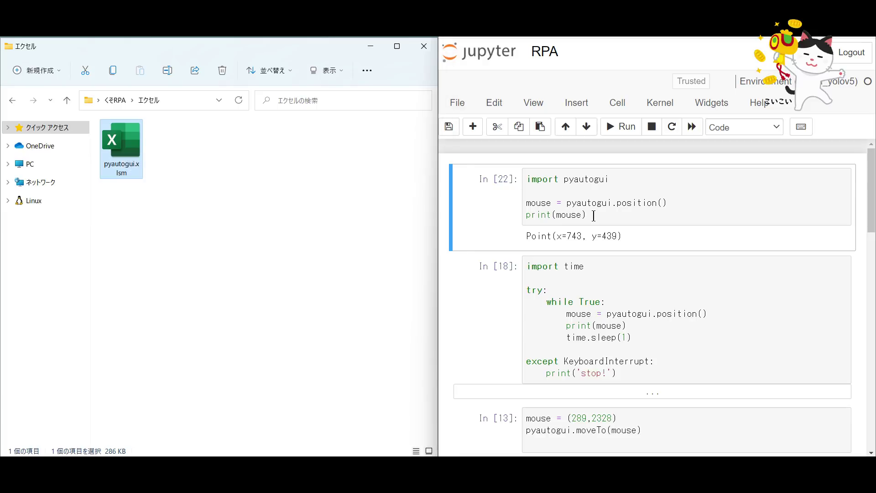
pyautogui.click(608, 294)
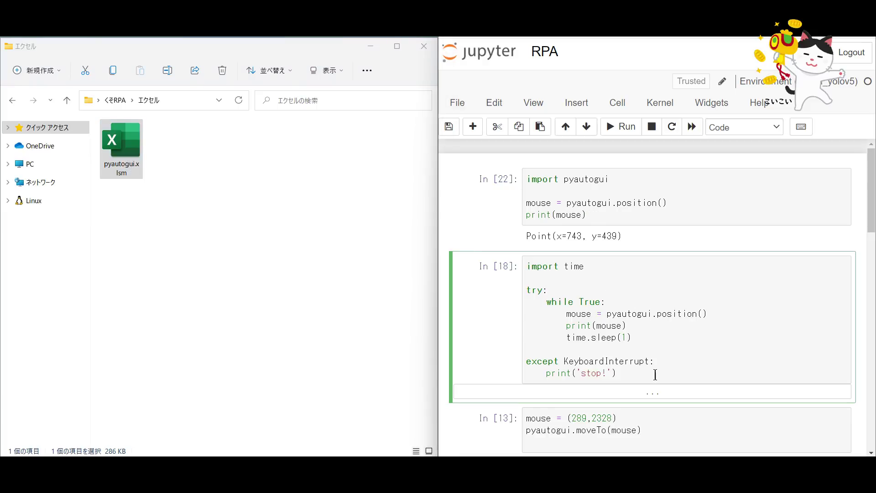
pyautogui.moveTo(655, 372); pyautogui.dragTo(499, 261)
pyautogui.click(557, 267)
pyautogui.hotkey('ctrl', 'Return')
# Step: Interrupt the loop so its output ends with 'stop!' after Point(x=275, y=333)
pyautogui.scroll(-1, 603, 349)
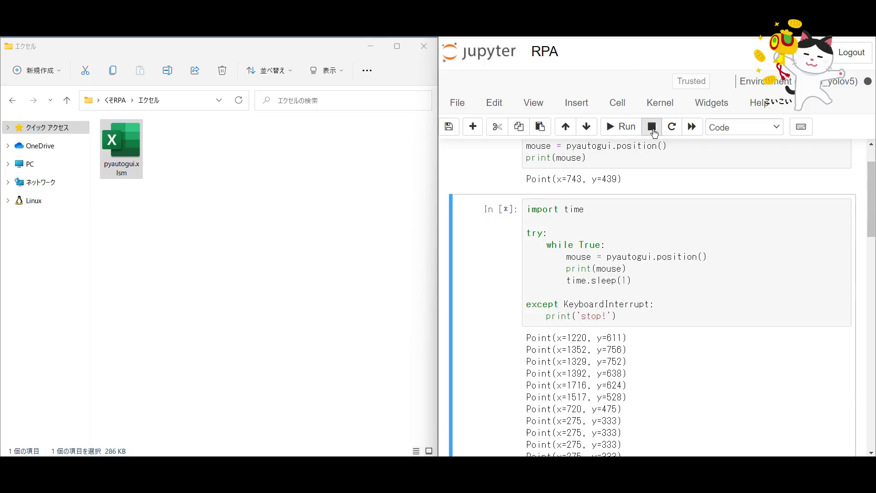
pyautogui.click(652, 127)
pyautogui.scroll(-3, 638, 294)
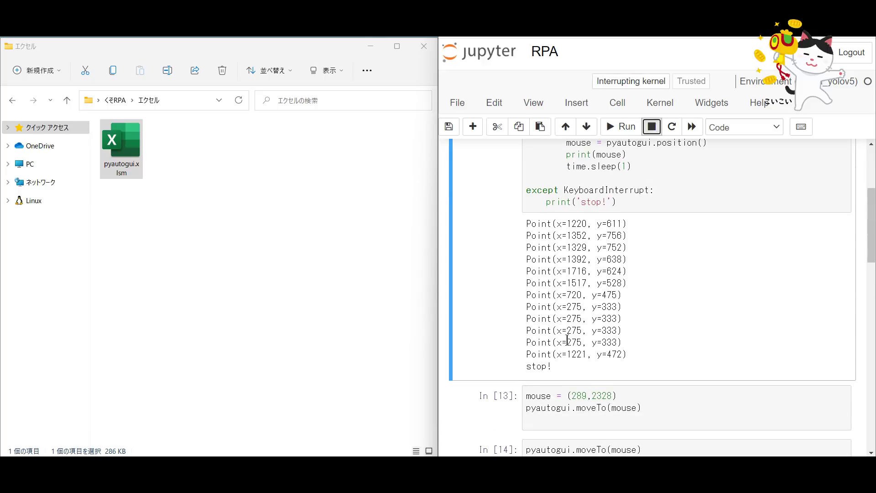
pyautogui.moveTo(568, 341); pyautogui.dragTo(617, 342)
# Step: Change the coordinates in cell In [13] from (289, 2328) to (275, 333)
pyautogui.click(124, 153)
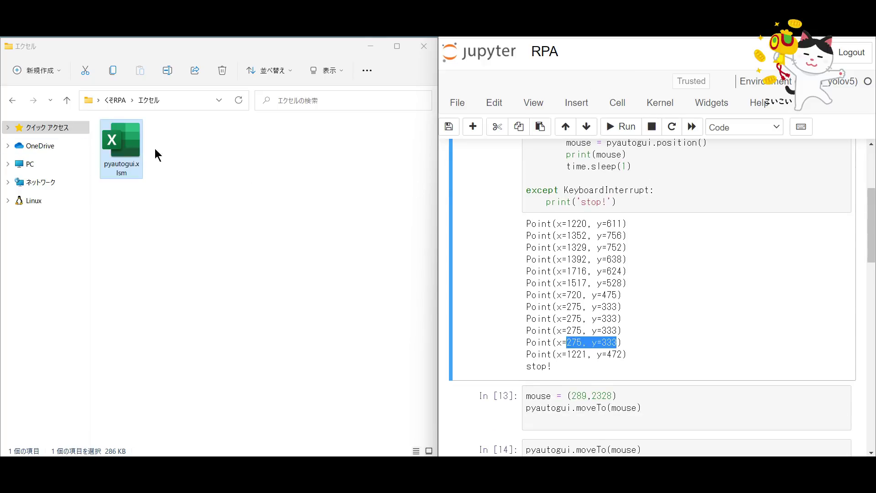
pyautogui.click(587, 395)
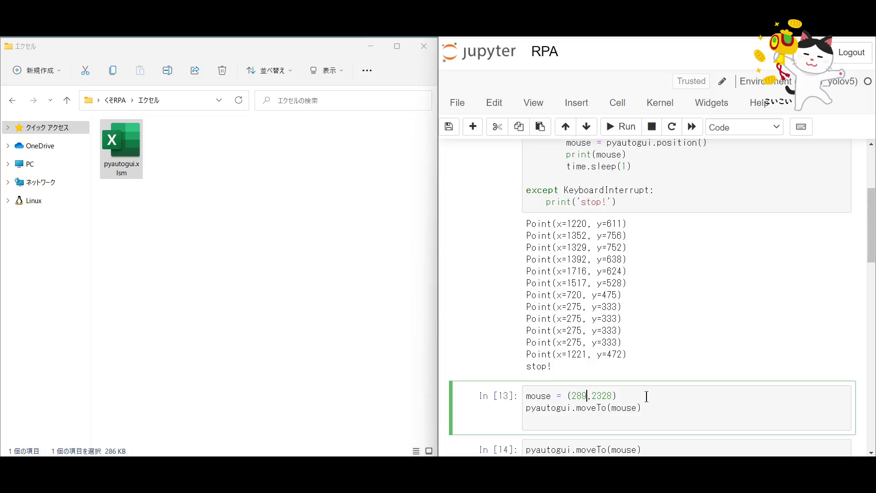
pyautogui.press('BackSpace')
pyautogui.press('BackSpace')
pyautogui.press('BackSpace')
pyautogui.write('275')
pyautogui.click(611, 396)
pyautogui.press('BackSpace')
pyautogui.press('BackSpace')
pyautogui.press('BackSpace')
pyautogui.press('BackSpace')
pyautogui.write('333')
# Step: Zoom in the notebook and run the moveTo(275, 333) cell three times
pyautogui.hotkey('ctrl', '+')
pyautogui.scroll(-2, 677, 297)
pyautogui.scroll(-2, 626, 295)
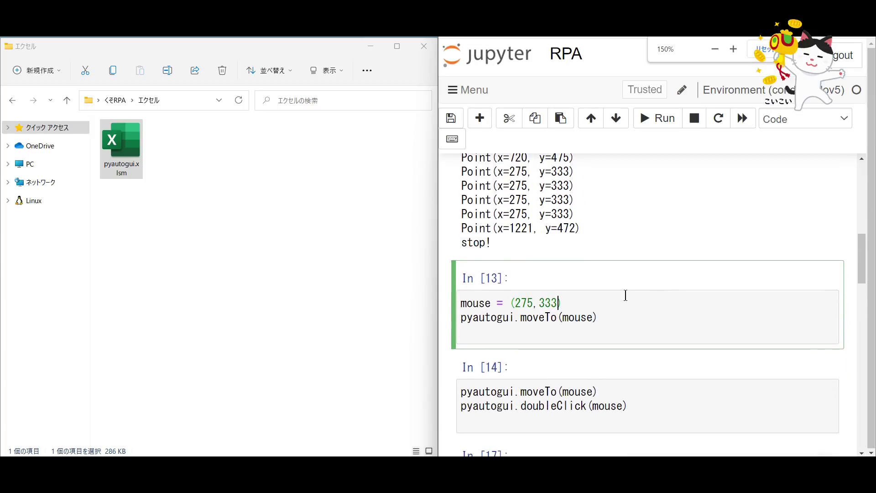
pyautogui.click(533, 317)
pyautogui.scroll(-1, 539, 319)
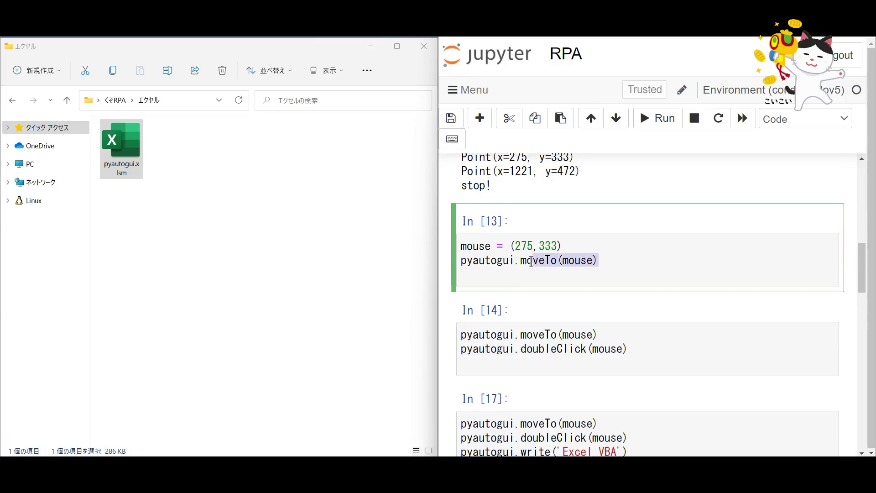
pyautogui.moveTo(610, 262); pyautogui.dragTo(444, 265)
pyautogui.click(544, 256)
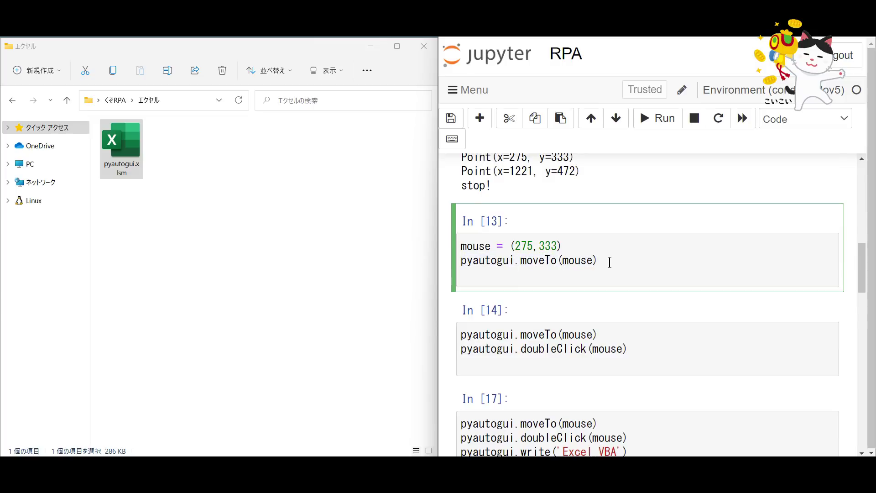
pyautogui.hotkey('ctrl', 'Return')
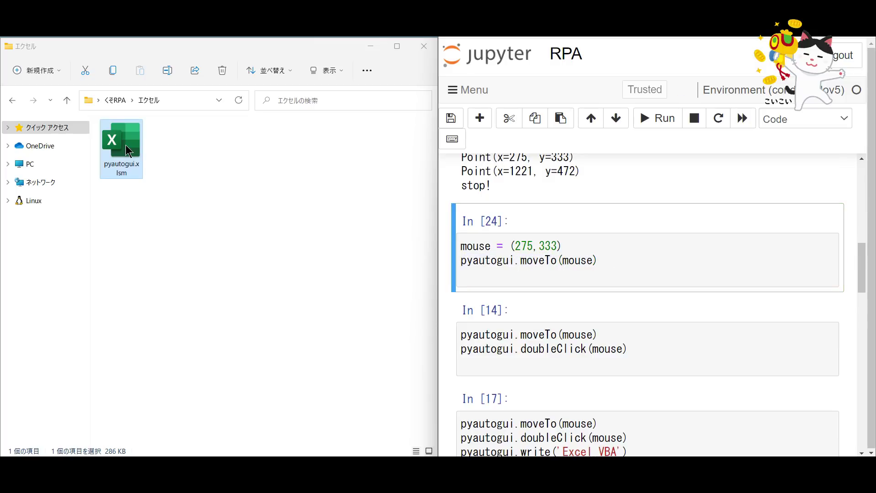
pyautogui.click(565, 258)
pyautogui.hotkey('ctrl', 'Return')
pyautogui.click(597, 265)
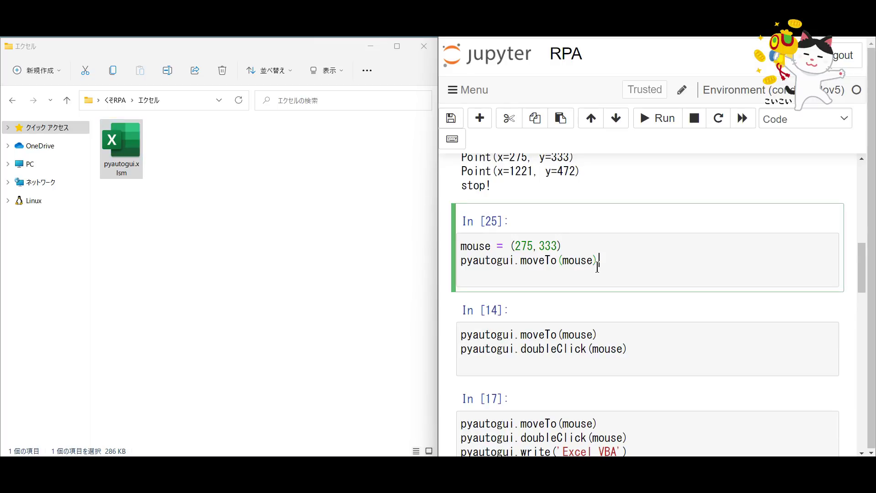
pyautogui.hotkey('ctrl', 'Return')
# Step: Run cell In [14] to double-click and open pyautogui.xlsm in Excel
pyautogui.click(183, 54)
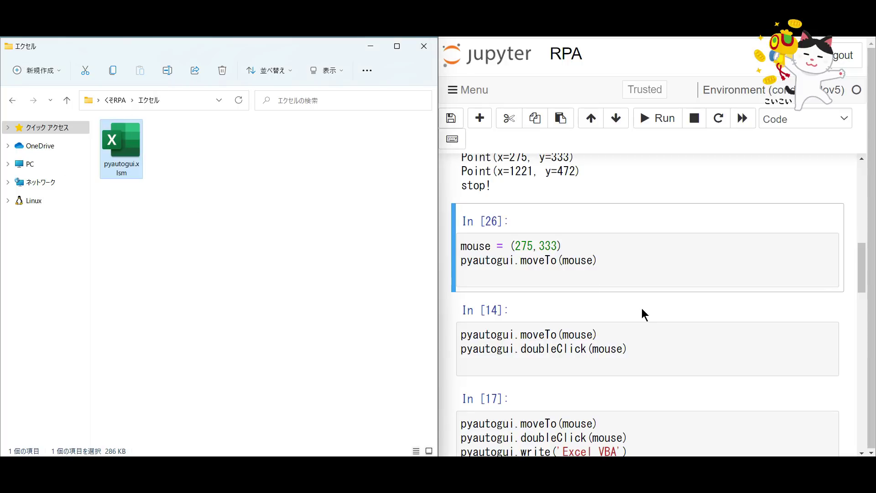
pyautogui.click(580, 353)
pyautogui.hotkey('ctrl', 'a')
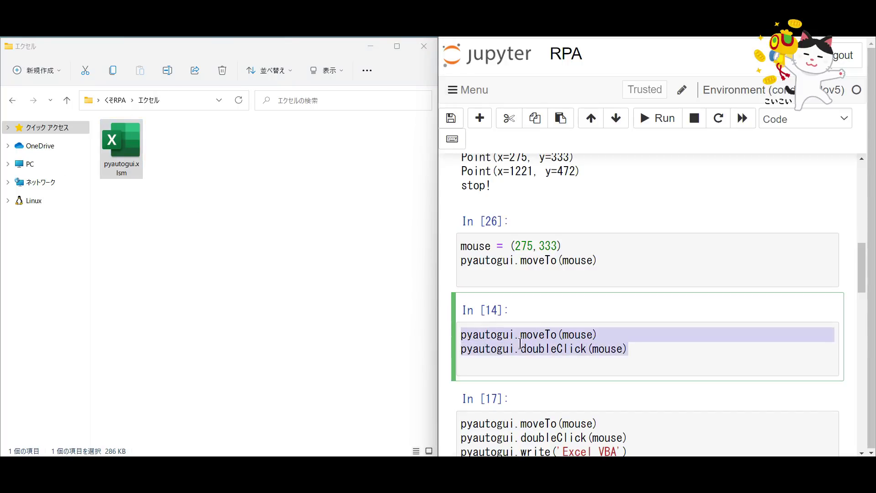
pyautogui.click(527, 347)
pyautogui.hotkey('ctrl', 'Return')
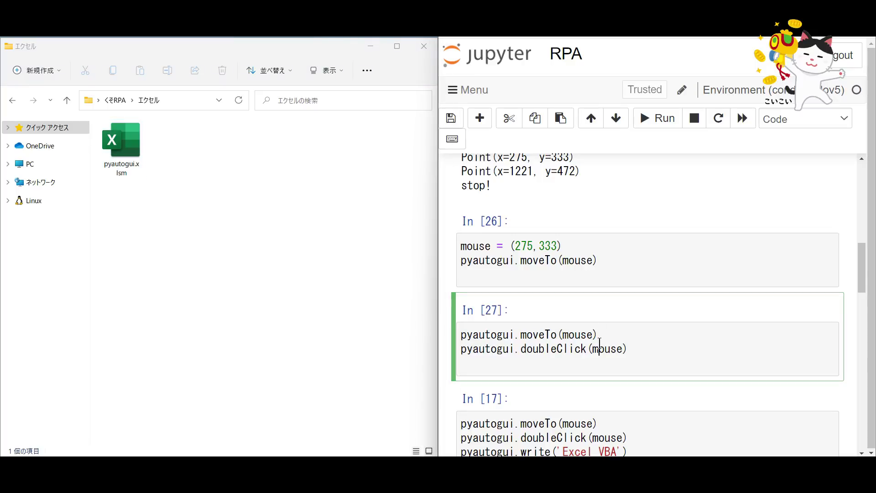
pyautogui.hotkey('ctrl', 'Return')
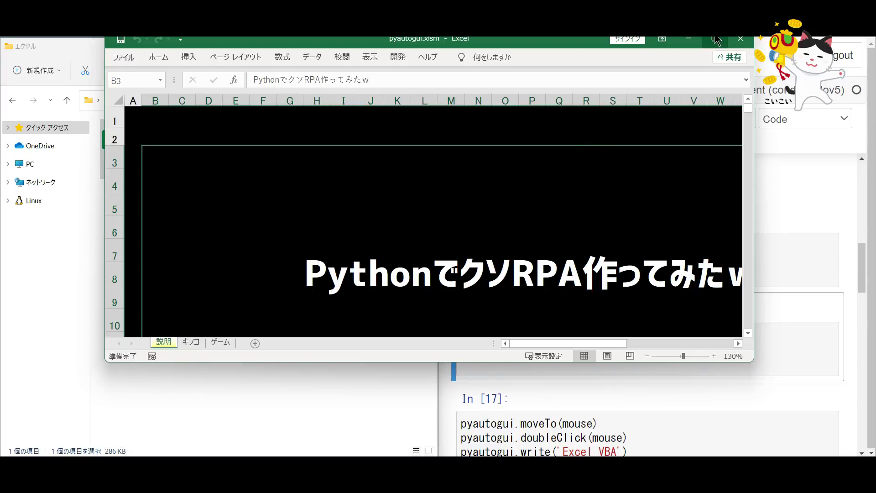
# Step: Move and enlarge the pyautogui.xlsm window, then snap it to the left half beside Jupyter
pyautogui.moveTo(538, 37); pyautogui.dragTo(482, 78)
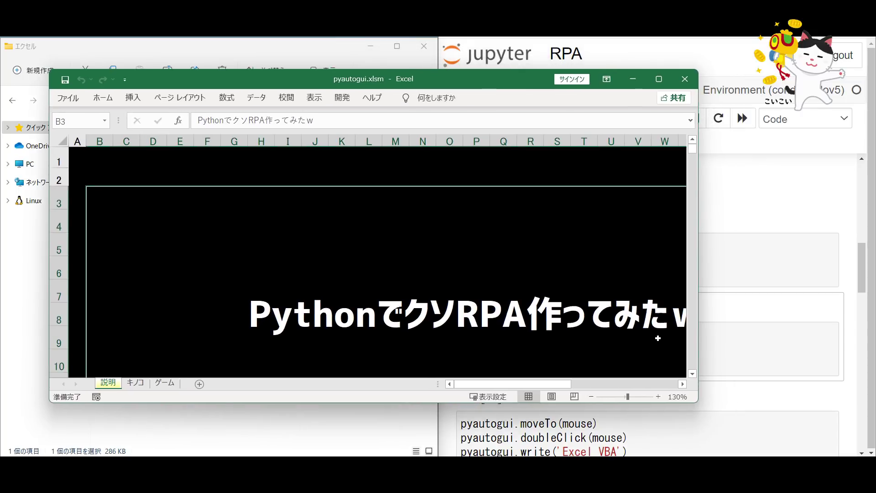
pyautogui.moveTo(698, 401)
pyautogui.mouseDown()
pyautogui.moveTo(787, 437)
pyautogui.moveTo(748, 420)
pyautogui.mouseUp()
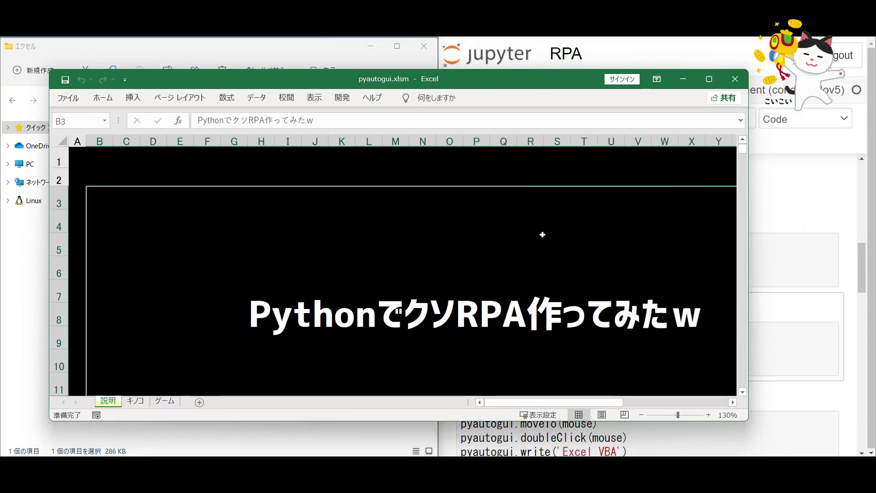
pyautogui.click(512, 173)
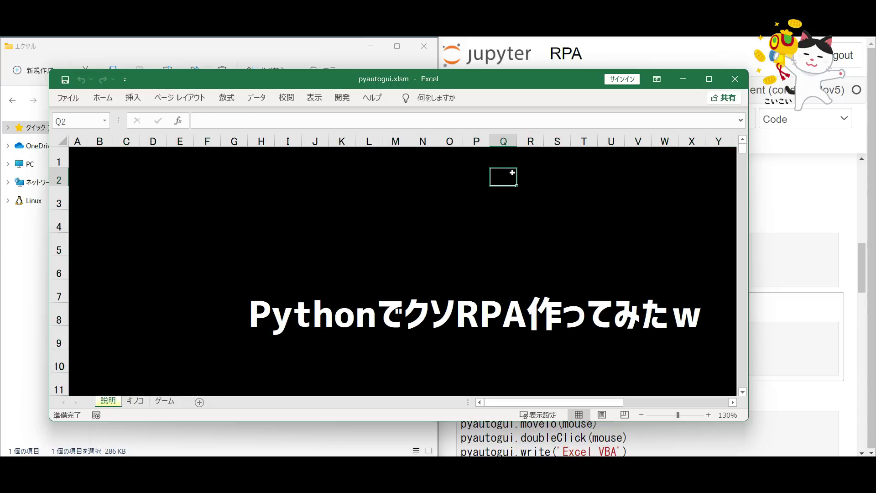
pyautogui.press('super+Left')
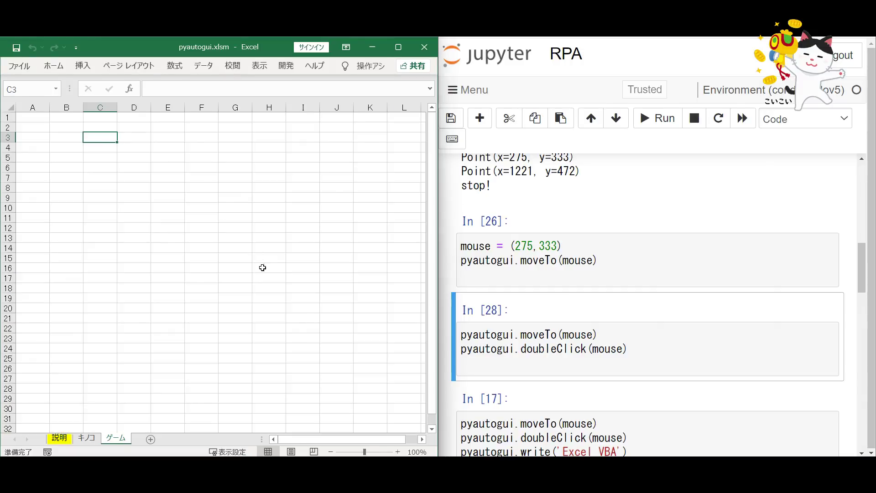
# Step: Run the cell that sets mouse = (275, 333)
pyautogui.click(565, 273)
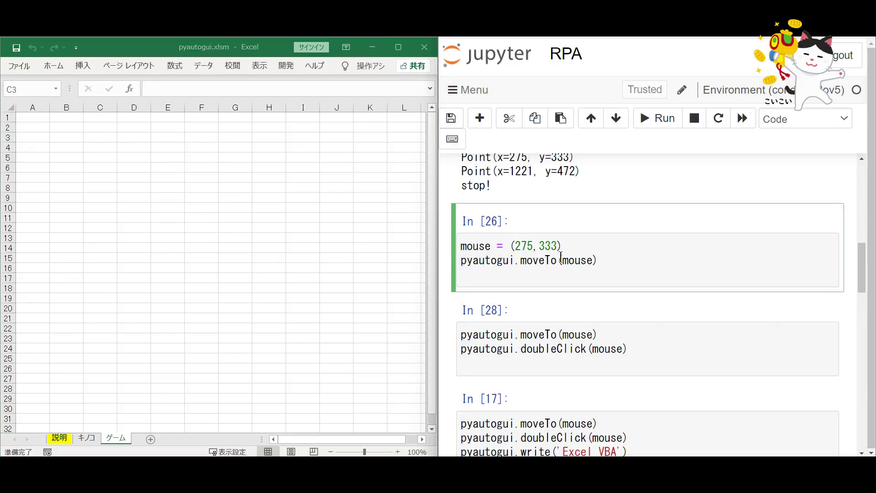
pyautogui.hotkey('ctrl', 'Return')
pyautogui.scroll(-1, 573, 297)
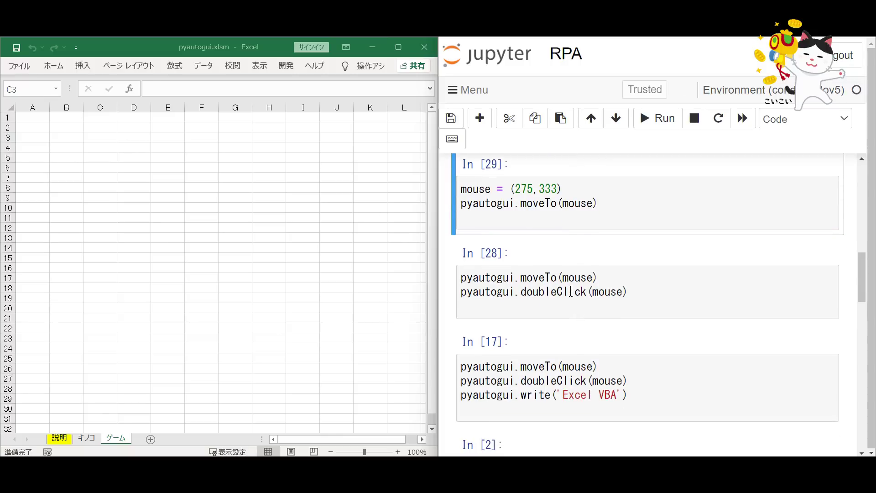
pyautogui.scroll(-1, 573, 297)
# Step: Run the moveTo/doubleClick/write cell twice to type 'Excel VBA' into D4
pyautogui.click(558, 323)
pyautogui.scroll(-1, 574, 313)
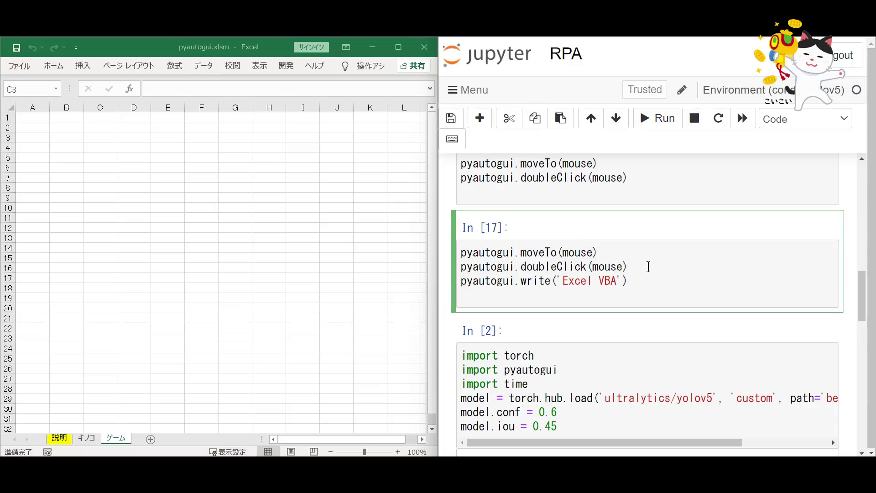
pyautogui.moveTo(648, 266); pyautogui.dragTo(473, 266)
pyautogui.moveTo(640, 287); pyautogui.dragTo(467, 281)
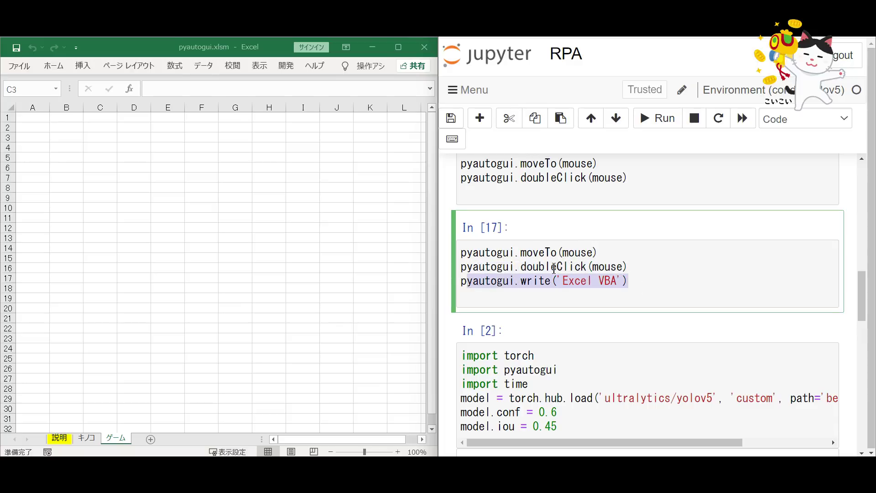
pyautogui.click(551, 266)
pyautogui.hotkey('ctrl', 'Return')
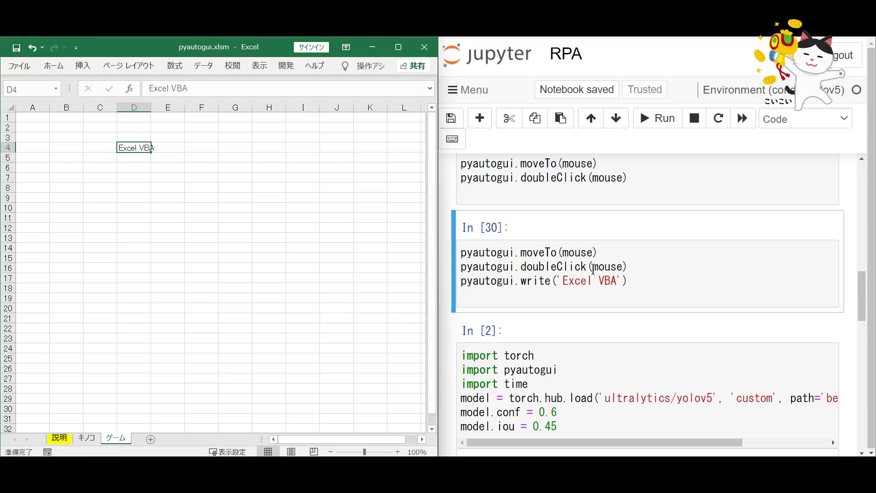
pyautogui.moveTo(628, 281); pyautogui.dragTo(433, 253)
pyautogui.click(547, 269)
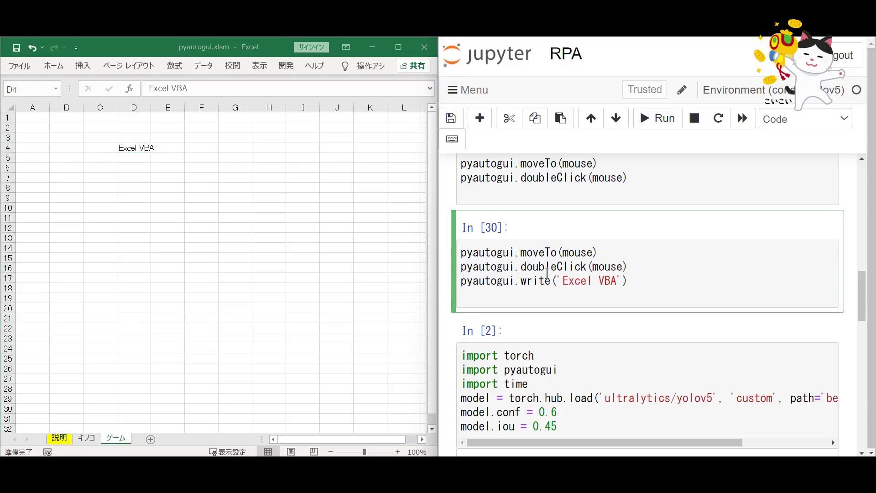
pyautogui.hotkey('ctrl', 'Return')
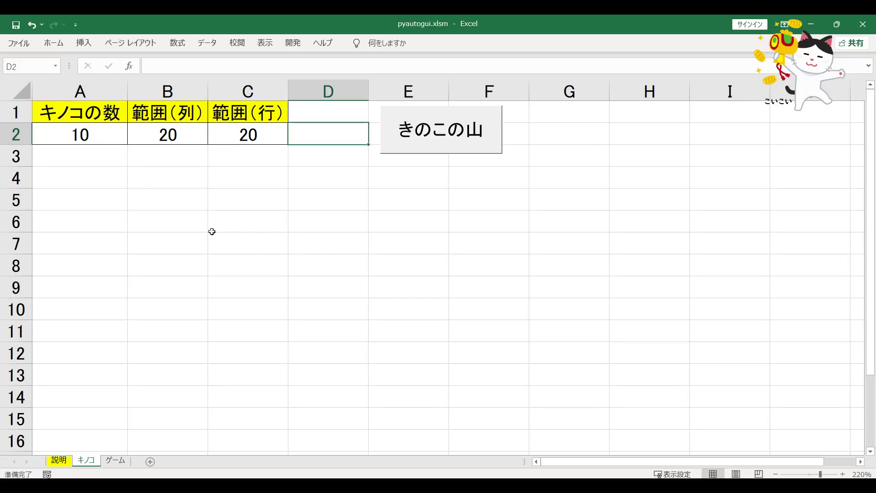
# Step: Review the キノコ settings (10 mushrooms, 20×20 range) and run the きのこの山 macro
pyautogui.click(133, 182)
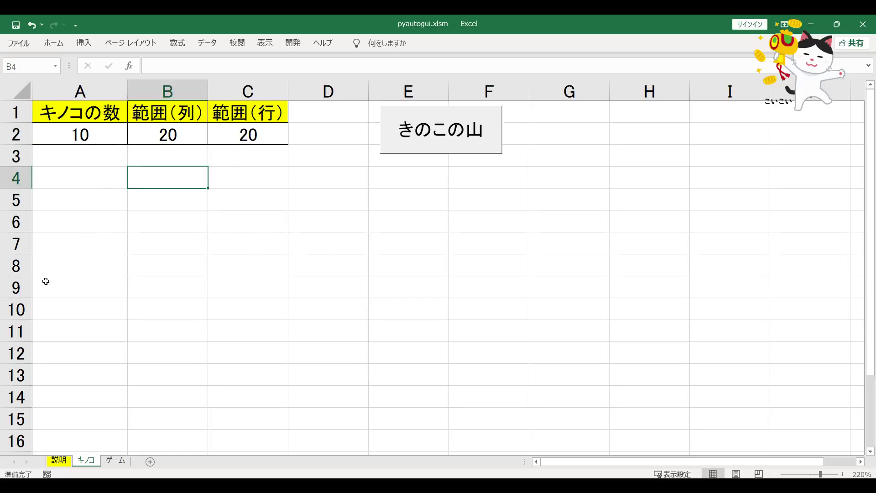
pyautogui.click(247, 228)
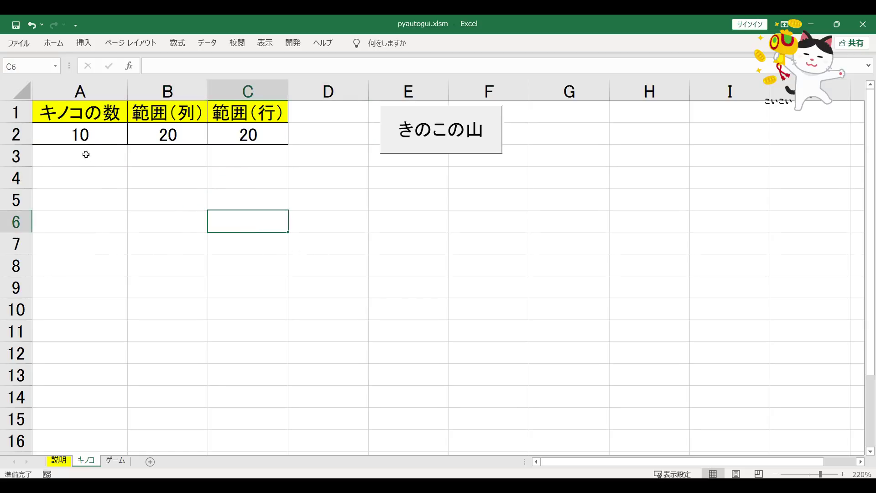
pyautogui.moveTo(90, 115)
pyautogui.mouseDown()
pyautogui.moveTo(265, 142)
pyautogui.moveTo(55, 99)
pyautogui.mouseUp()
pyautogui.click(289, 180)
pyautogui.click(265, 141)
pyautogui.click(327, 128)
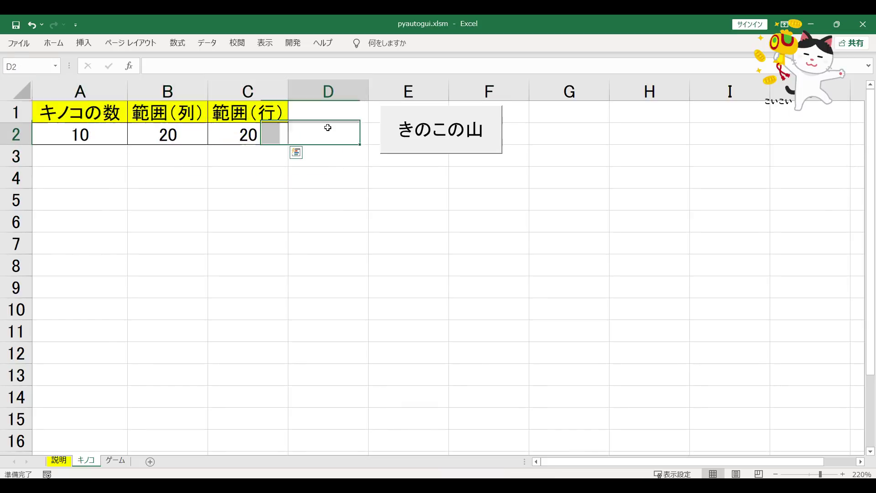
pyautogui.click(372, 214)
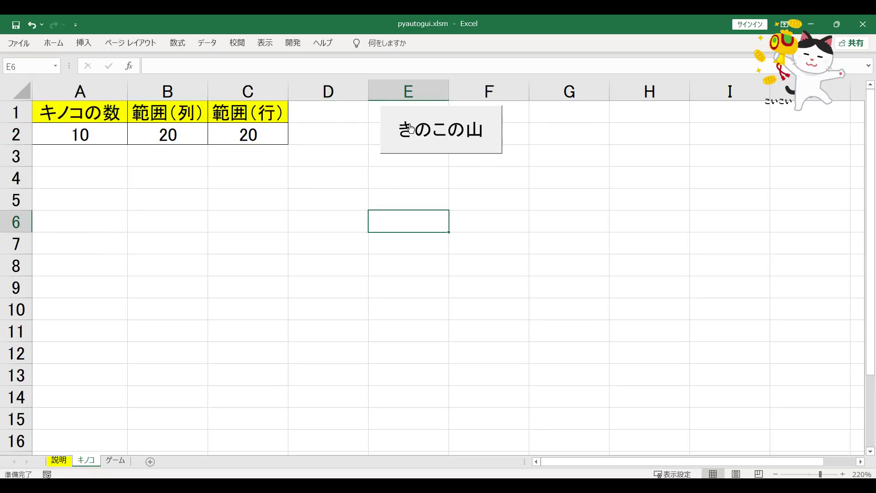
pyautogui.click(338, 121)
pyautogui.click(441, 129)
# Step: Return to the キノコ sheet and regenerate a new mushroom layout
pyautogui.click(280, 204)
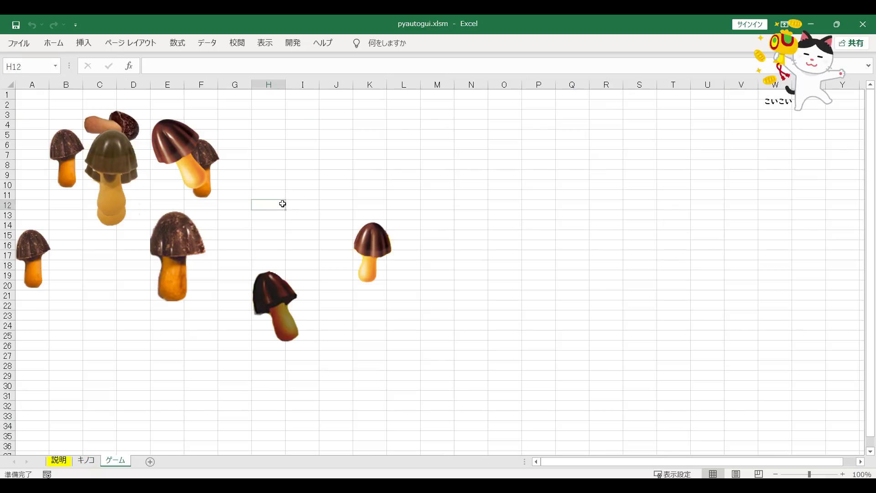
pyautogui.click(96, 460)
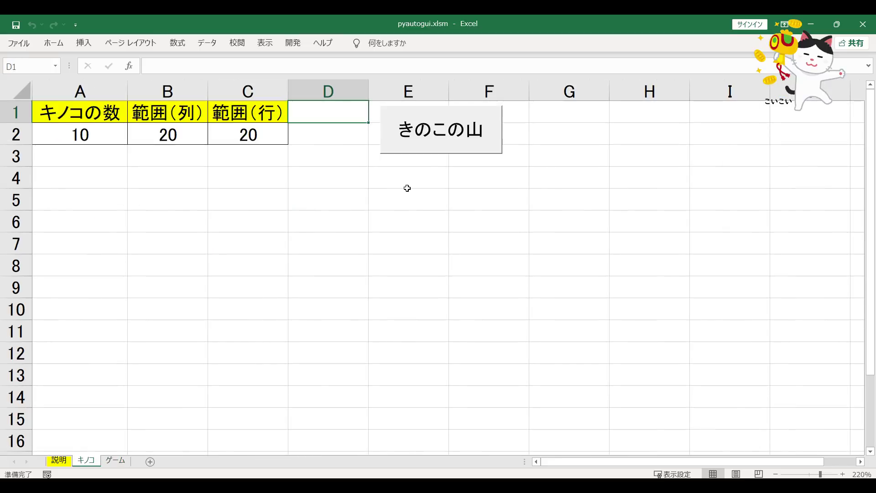
pyautogui.click(430, 129)
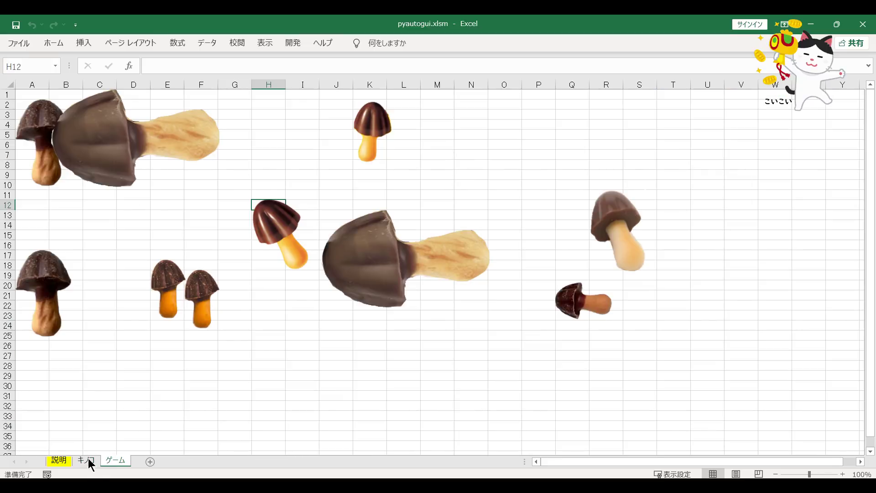
# Step: Select the upper-left, central and right-hand mushrooms on the ゲーム sheet
pyautogui.click(340, 365)
pyautogui.click(170, 164)
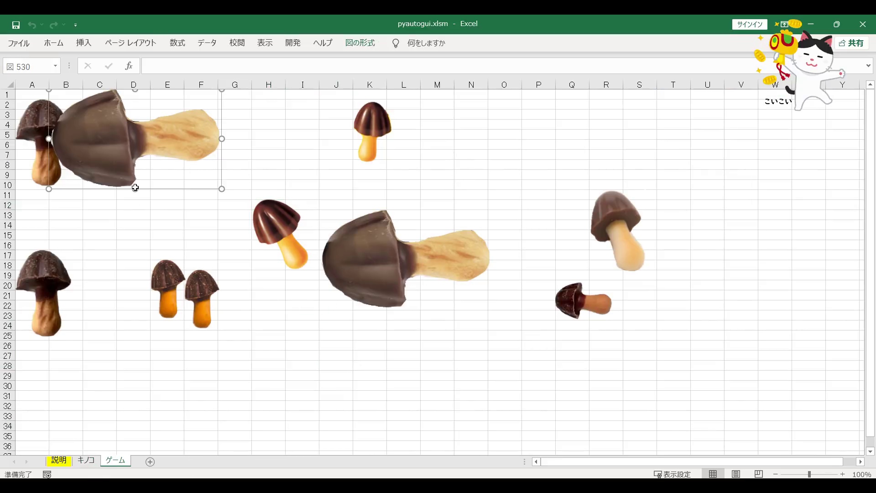
pyautogui.click(370, 263)
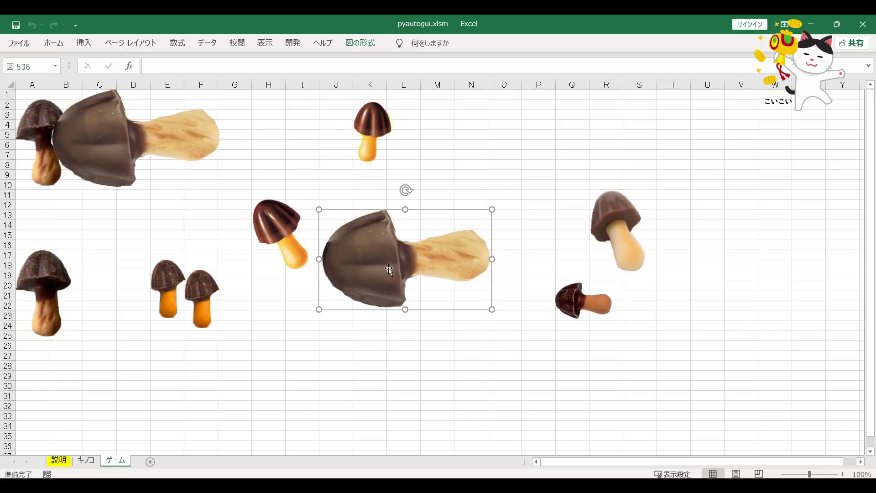
pyautogui.click(547, 223)
pyautogui.click(618, 231)
pyautogui.click(521, 142)
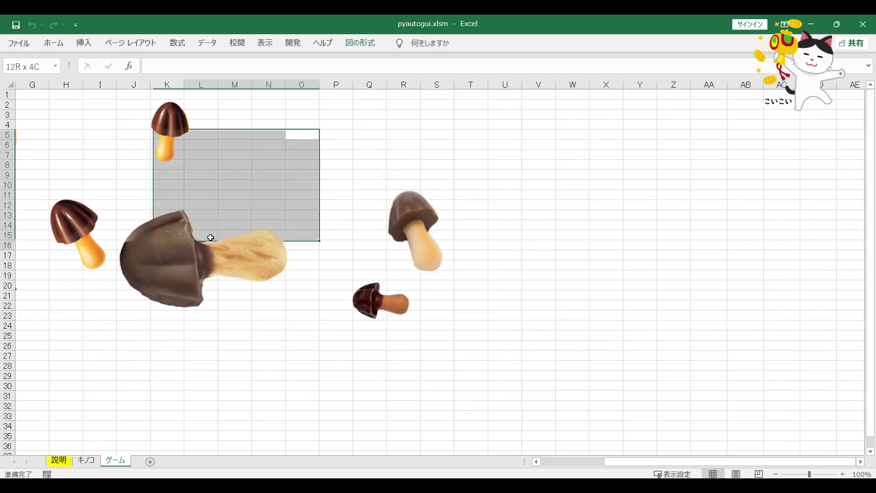
pyautogui.click(446, 282)
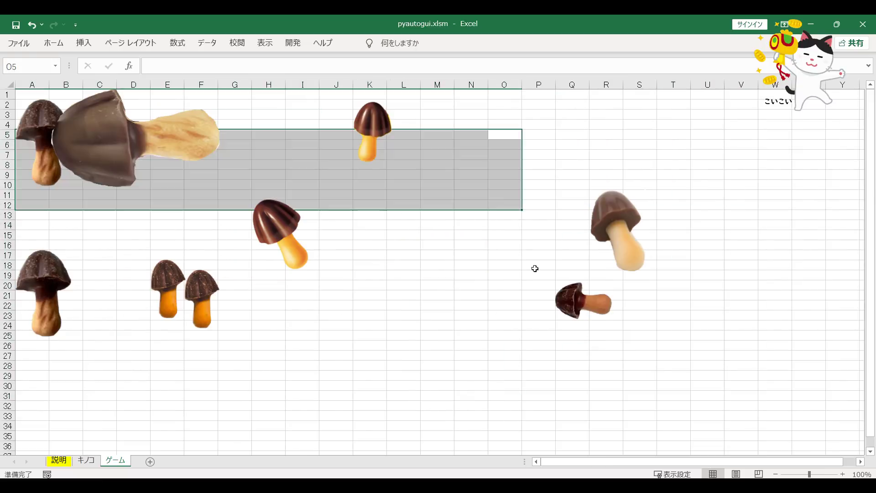
# Step: Delete the top mushroom and the mushrooms in columns E, Q and A
pyautogui.click(199, 165)
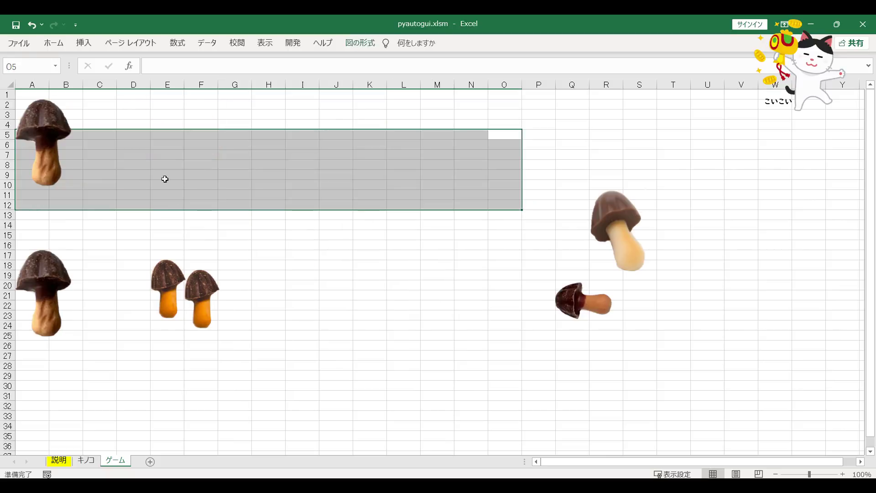
pyautogui.click(199, 304)
pyautogui.click(616, 237)
pyautogui.click(592, 292)
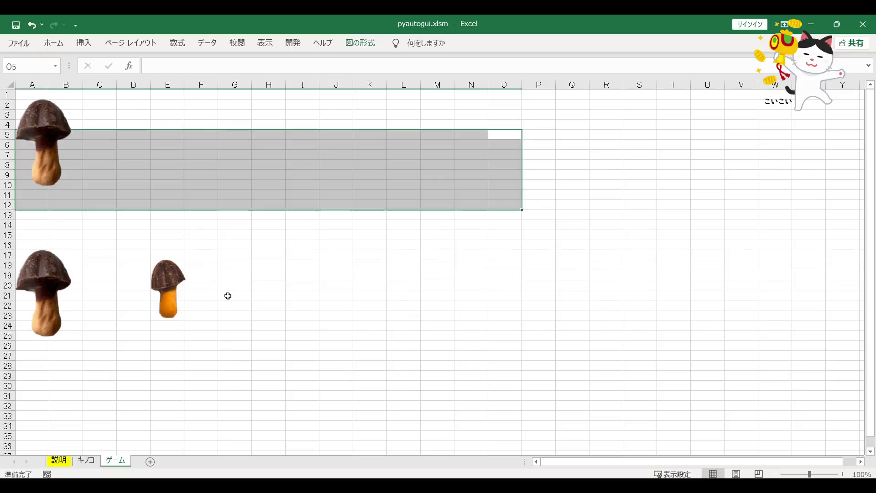
pyautogui.click(168, 287)
pyautogui.click(46, 142)
pyautogui.click(297, 245)
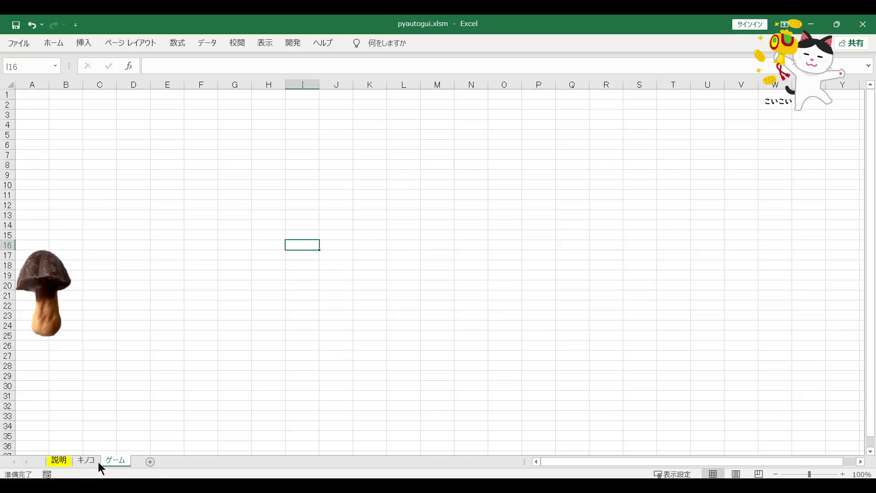
# Step: Regenerate the mushrooms and delete those near K21, J12, H5 and in columns F and D
pyautogui.click(465, 152)
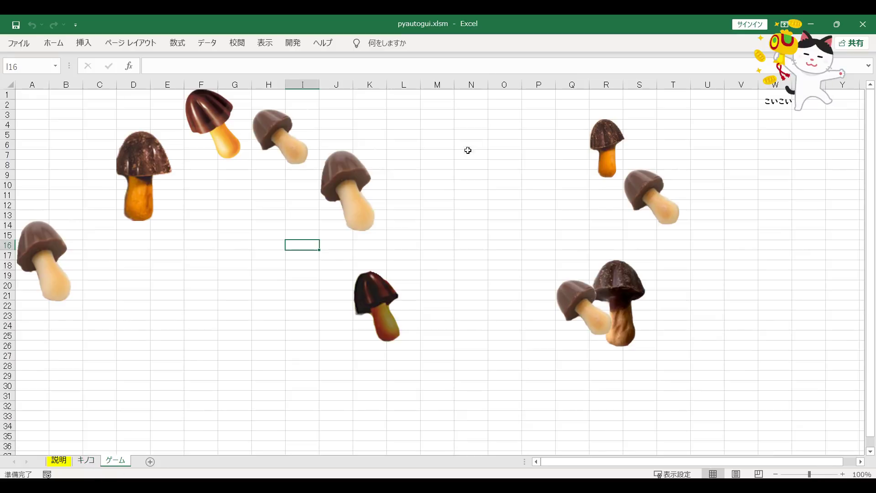
pyautogui.click(440, 257)
pyautogui.click(608, 300)
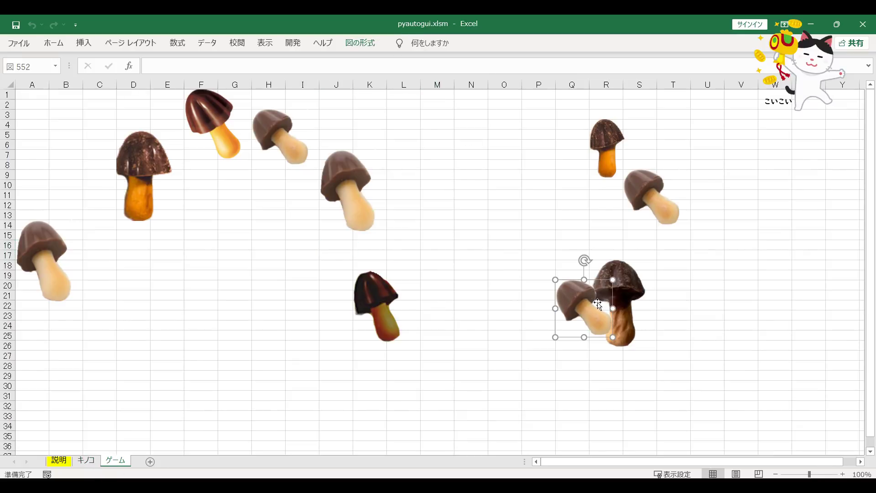
pyautogui.click(377, 298)
pyautogui.click(349, 215)
pyautogui.click(293, 141)
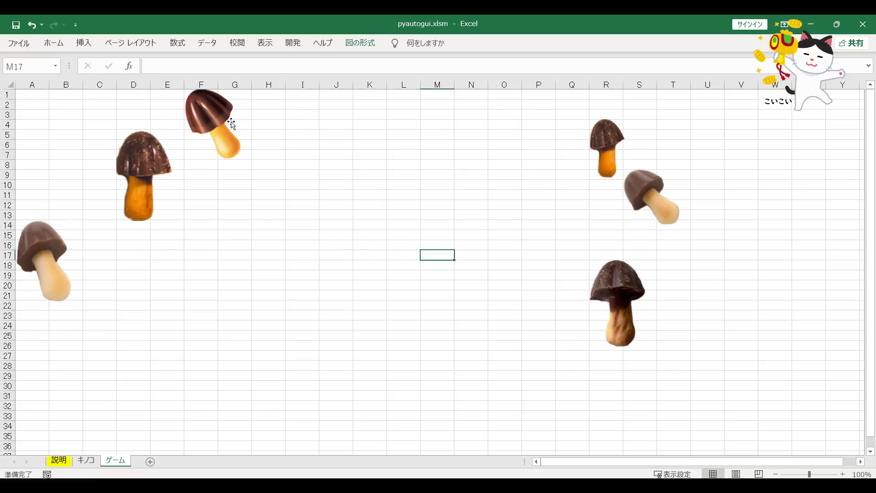
pyautogui.click(232, 123)
pyautogui.click(123, 193)
# Step: Delete the mushrooms in columns A and R, leaving three on the sheet
pyautogui.click(54, 270)
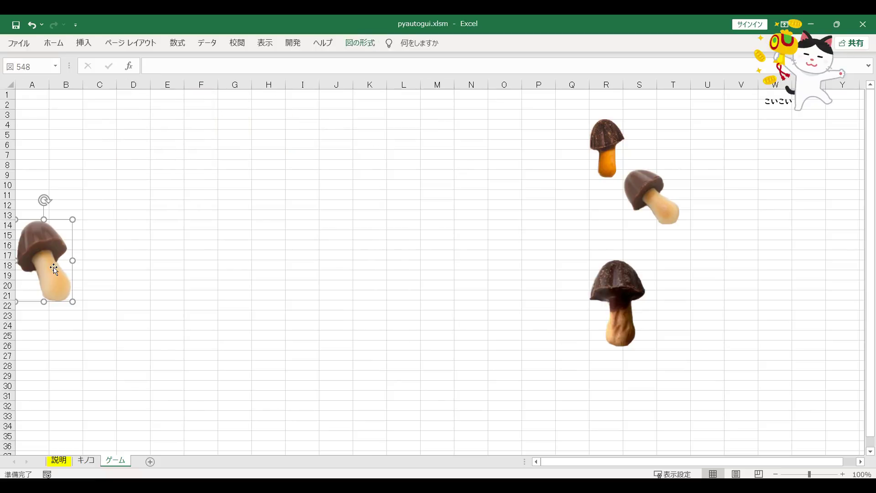
pyautogui.click(618, 301)
pyautogui.click(661, 184)
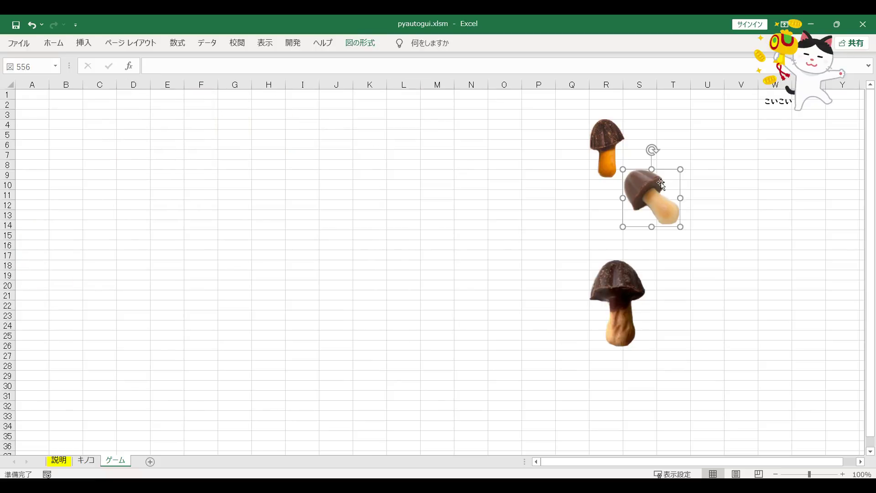
pyautogui.click(610, 143)
pyautogui.click(292, 185)
pyautogui.click(618, 301)
pyautogui.click(381, 210)
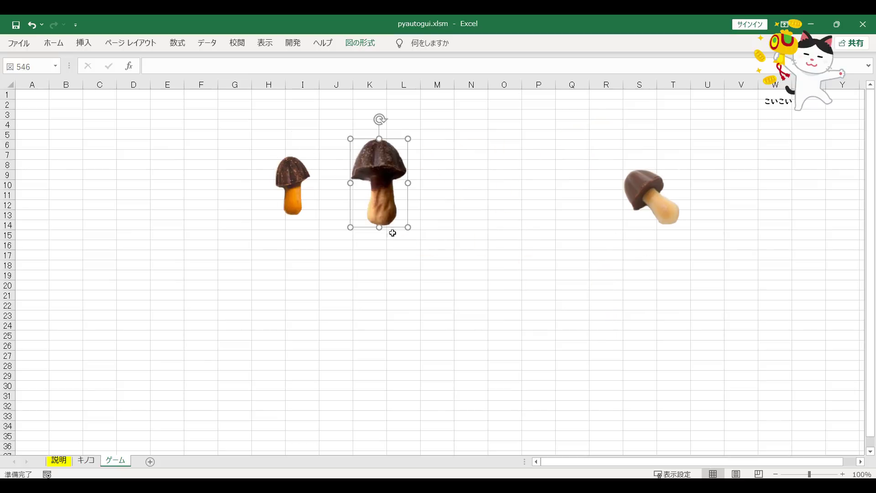
pyautogui.click(370, 325)
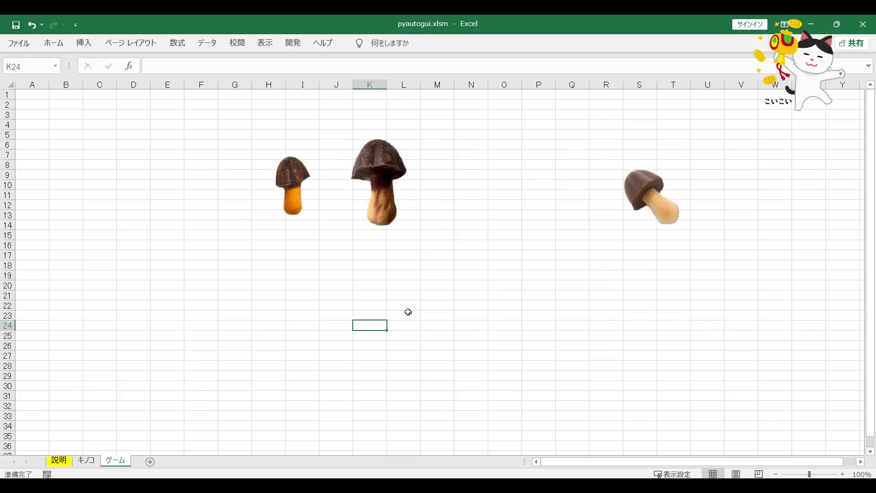
pyautogui.click(650, 219)
# Step: Generate a new mushroom batch with the きのこの山 macro, then move mushrooms to J26, D24 and column S
pyautogui.click(87, 460)
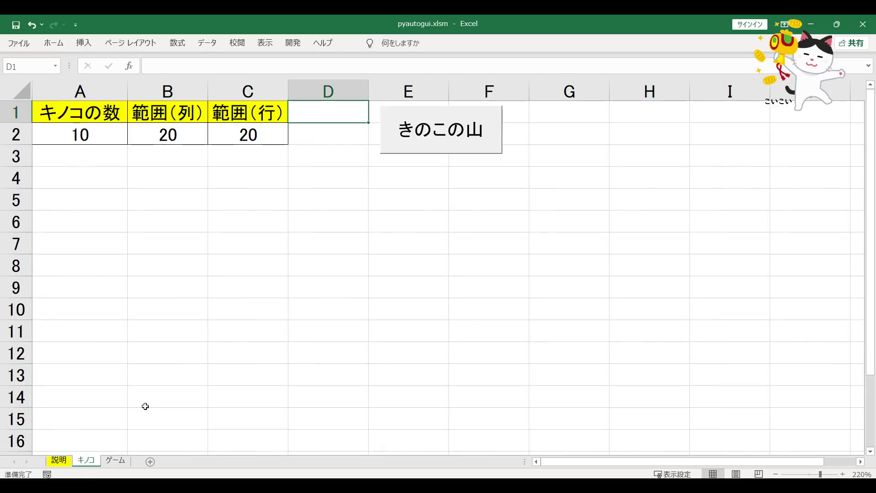
pyautogui.click(429, 141)
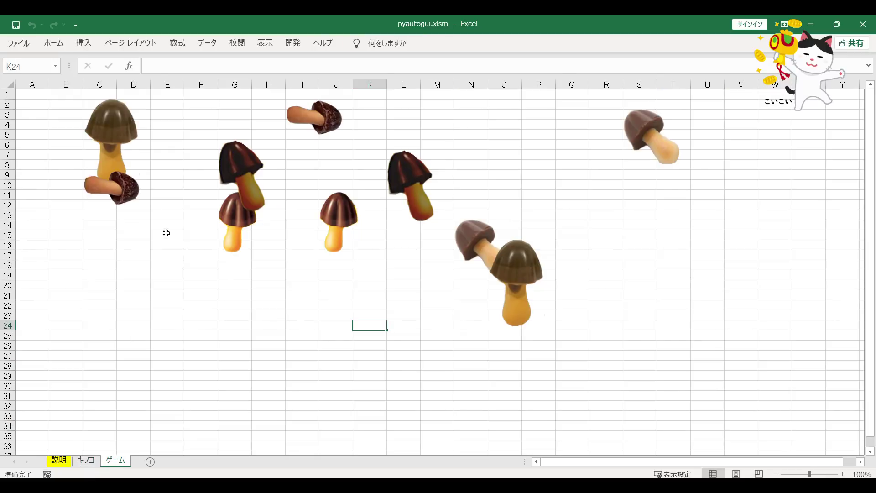
pyautogui.moveTo(115, 199); pyautogui.dragTo(338, 355)
pyautogui.moveTo(250, 168); pyautogui.dragTo(163, 331)
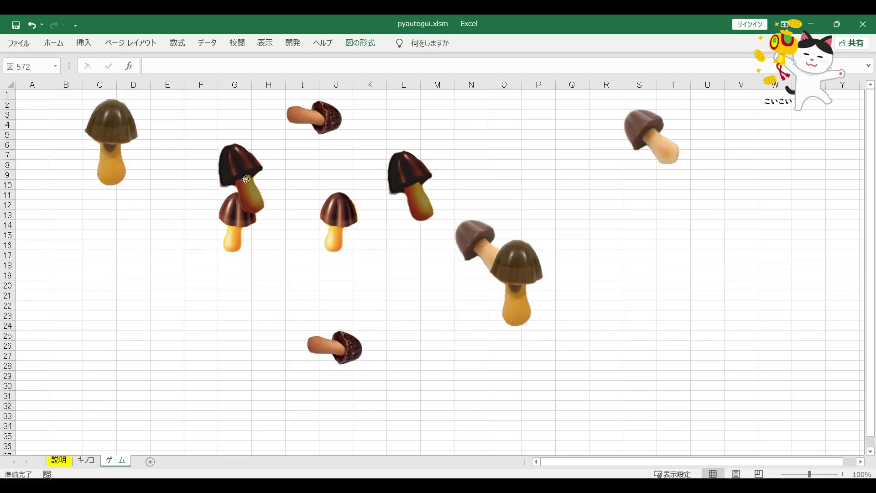
pyautogui.moveTo(540, 303); pyautogui.dragTo(662, 310)
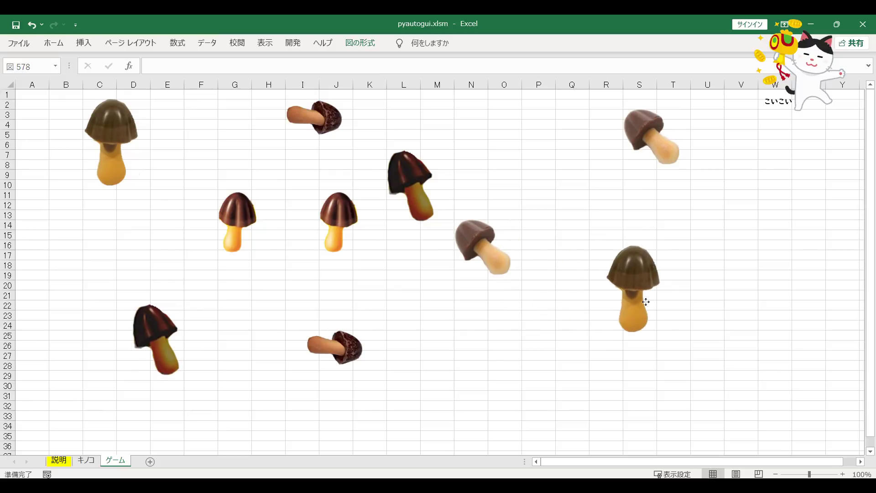
# Step: Select each mushroom picture in turn across columns C to S, then deselect them
pyautogui.click(484, 271)
pyautogui.click(426, 184)
pyautogui.click(320, 122)
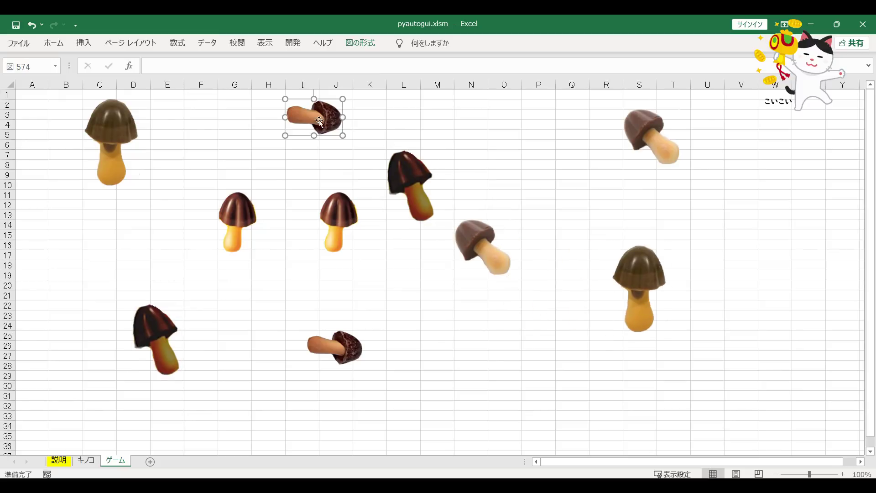
pyautogui.click(111, 135)
pyautogui.click(341, 237)
pyautogui.click(340, 335)
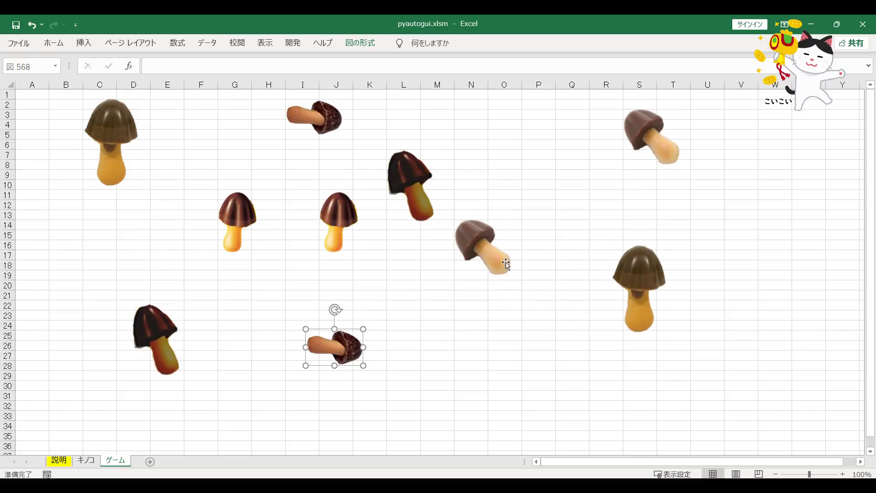
pyautogui.click(504, 262)
pyautogui.click(620, 299)
pyautogui.click(625, 117)
pyautogui.click(238, 354)
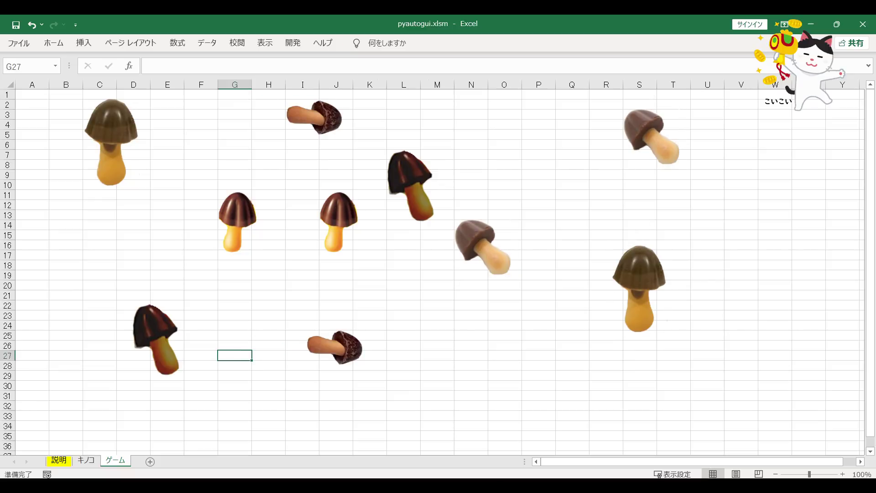
# Step: Enlarge the top-left mushroom in column C by dragging its corner handle
pyautogui.click(486, 261)
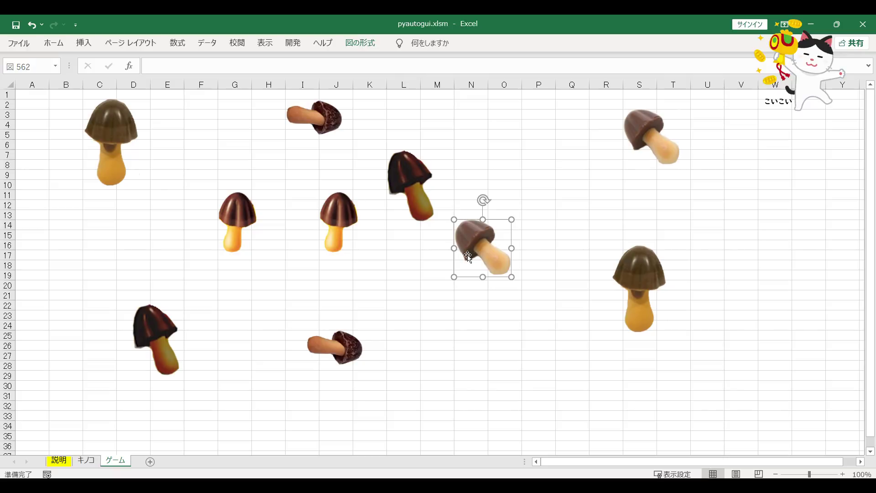
pyautogui.click(121, 139)
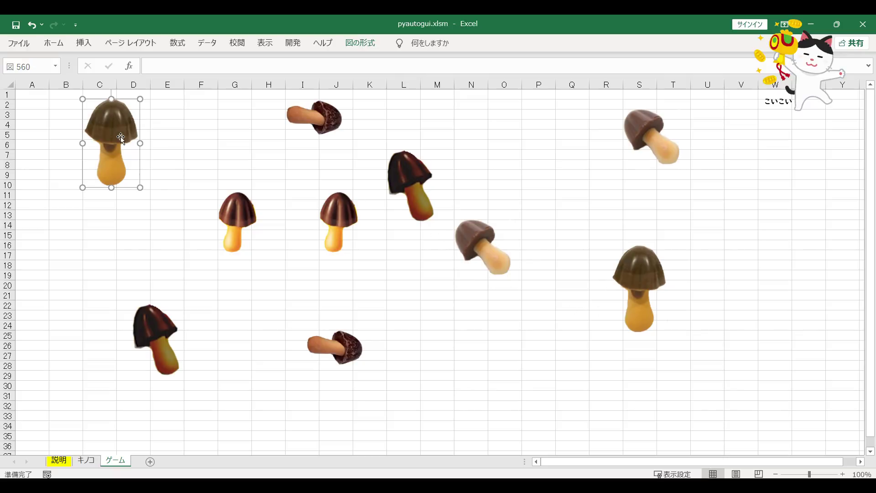
pyautogui.moveTo(140, 188); pyautogui.dragTo(215, 300)
pyautogui.moveTo(163, 173); pyautogui.dragTo(128, 164)
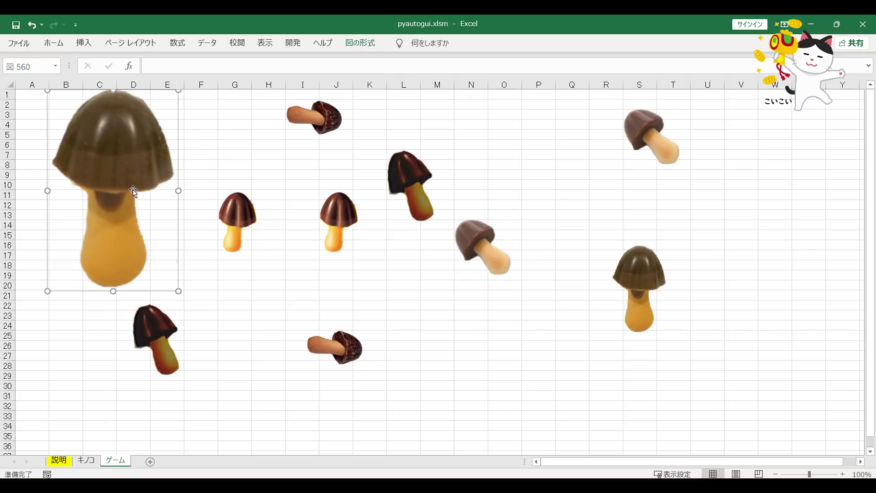
pyautogui.click(207, 176)
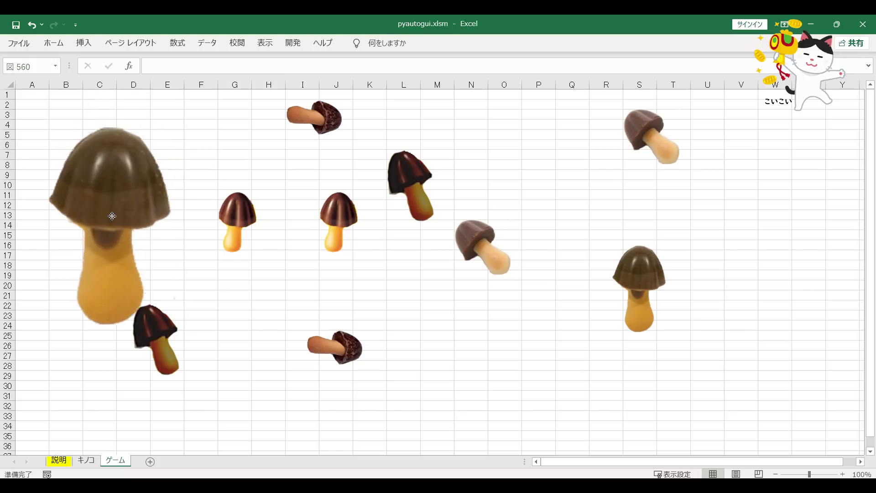
# Step: Select ranges J5:O21 and K7:N22 over the mushrooms, then nudge the big mushroom and lift another
pyautogui.click(277, 305)
pyautogui.click(441, 306)
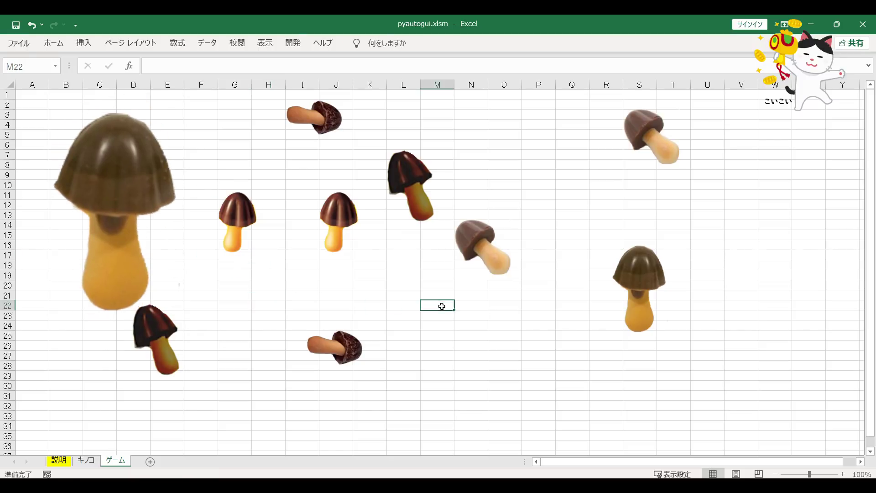
pyautogui.moveTo(352, 130); pyautogui.dragTo(507, 298)
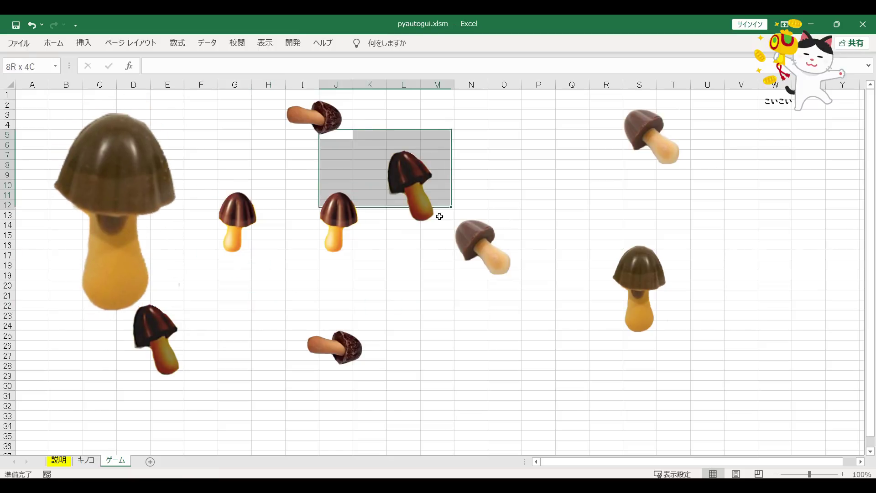
pyautogui.click(435, 259)
pyautogui.moveTo(380, 155)
pyautogui.mouseDown()
pyautogui.moveTo(469, 254)
pyautogui.moveTo(473, 277)
pyautogui.mouseUp()
pyautogui.click(423, 243)
pyautogui.click(410, 173)
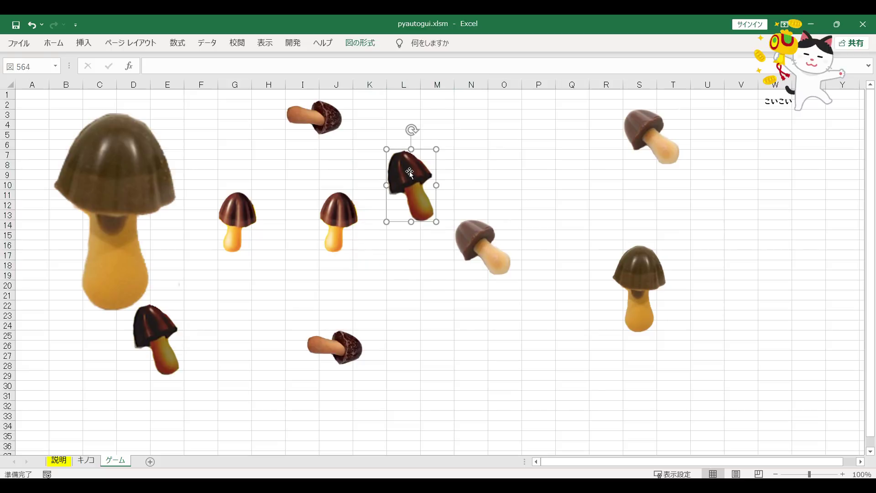
pyautogui.click(388, 272)
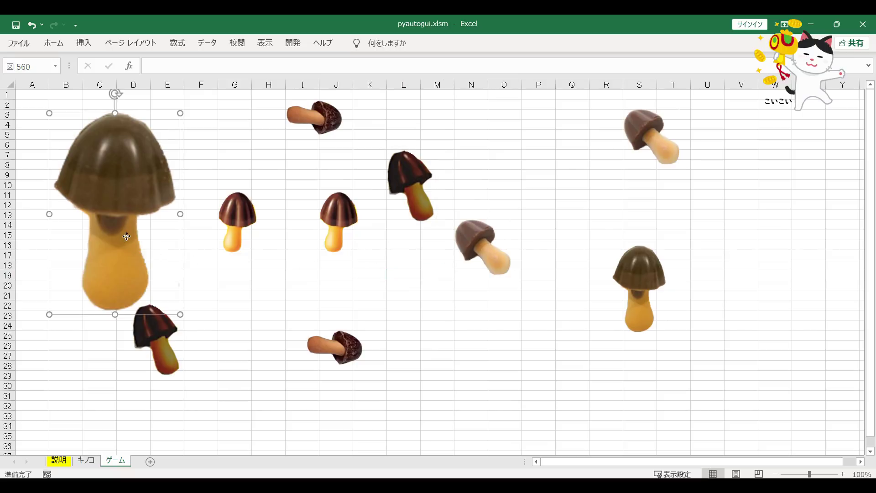
pyautogui.moveTo(125, 237); pyautogui.dragTo(152, 229)
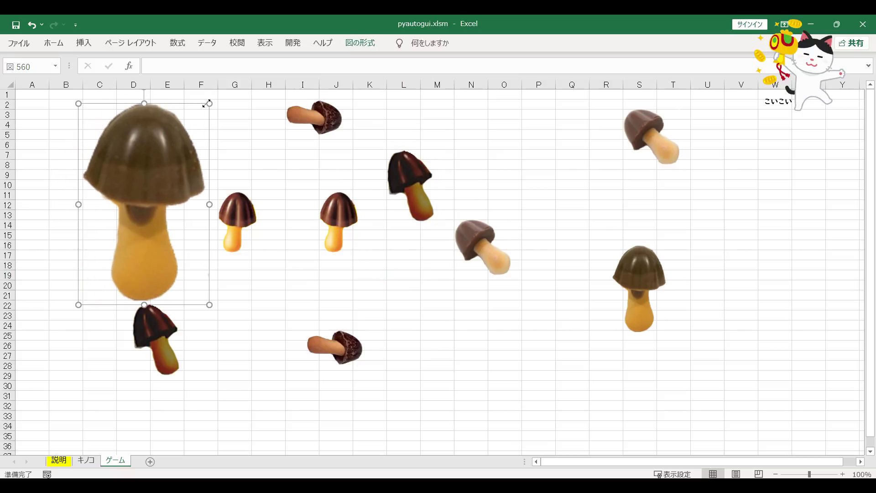
pyautogui.moveTo(626, 294); pyautogui.dragTo(623, 241)
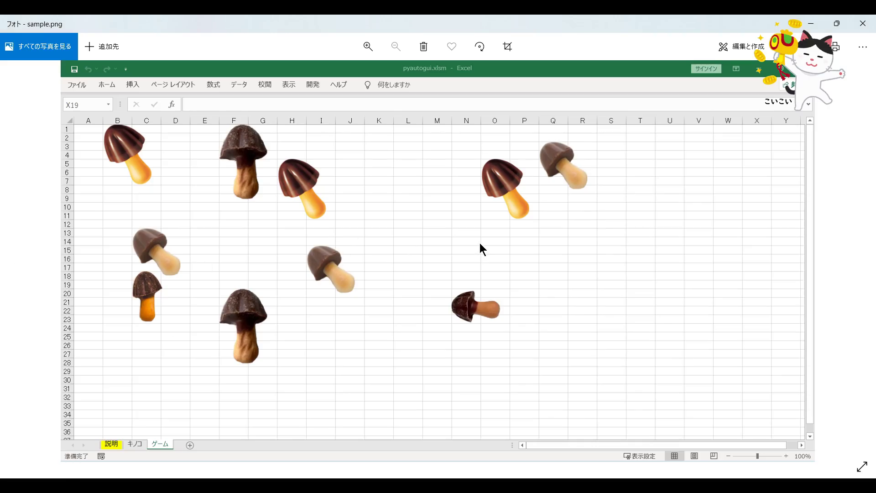
# Step: Switch to result.png and zoom and pan to inspect the kinoko detection boxes
pyautogui.scroll(-1, 437, 201)
pyautogui.scroll(2, 432, 204)
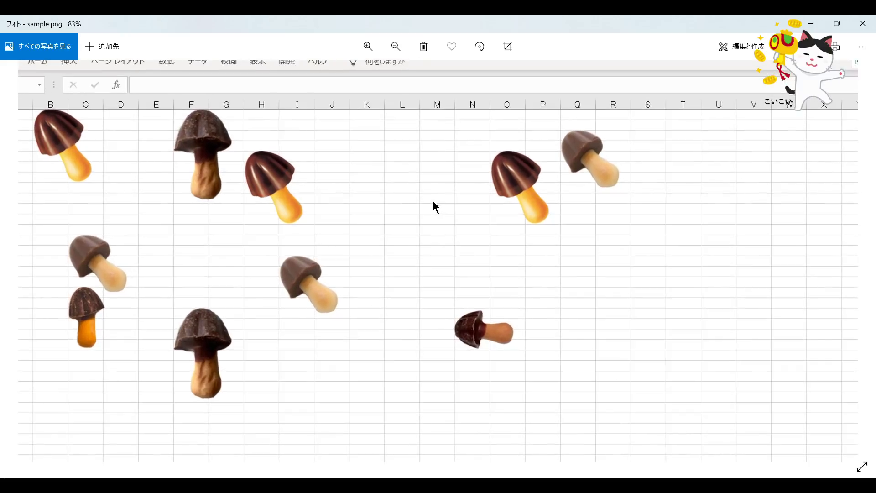
pyautogui.scroll(-1, 422, 207)
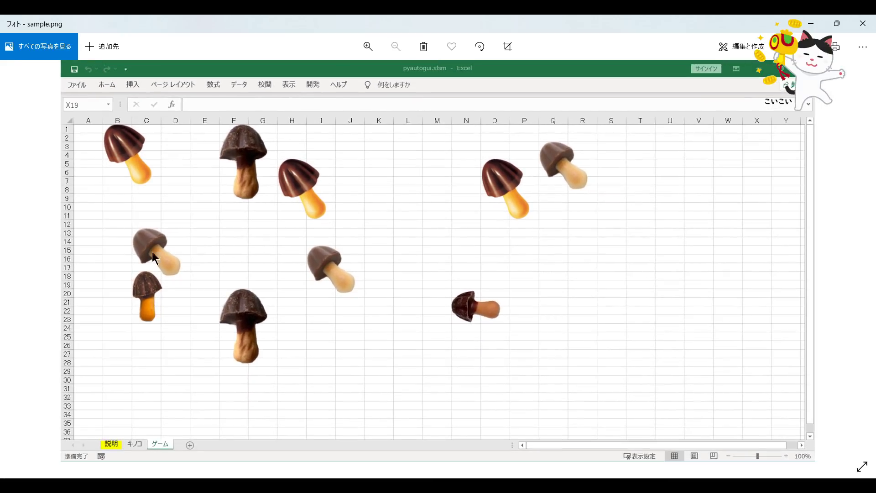
pyautogui.moveTo(14, 256)
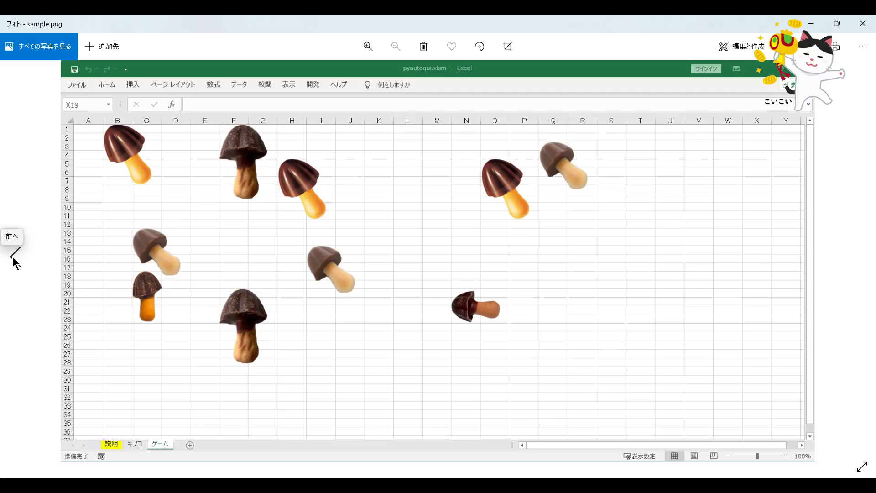
pyautogui.click(15, 263)
pyautogui.scroll(2, 423, 231)
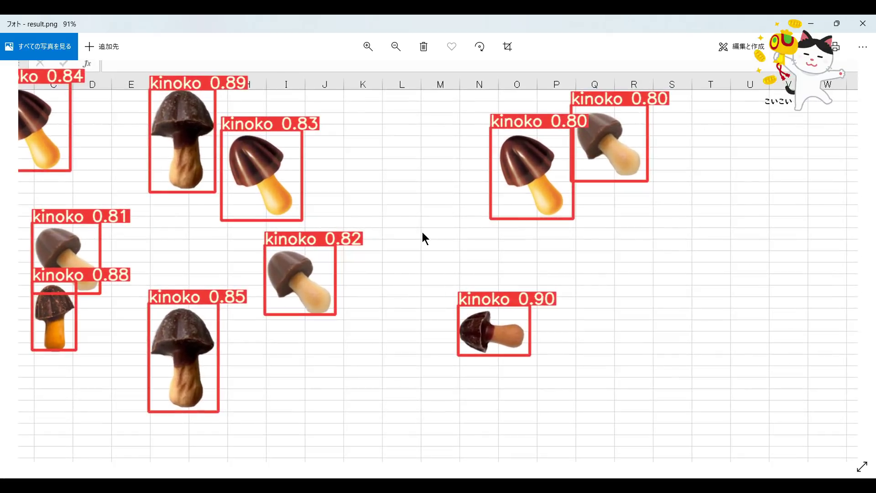
pyautogui.moveTo(302, 220); pyautogui.dragTo(393, 240)
pyautogui.scroll(2, 381, 240)
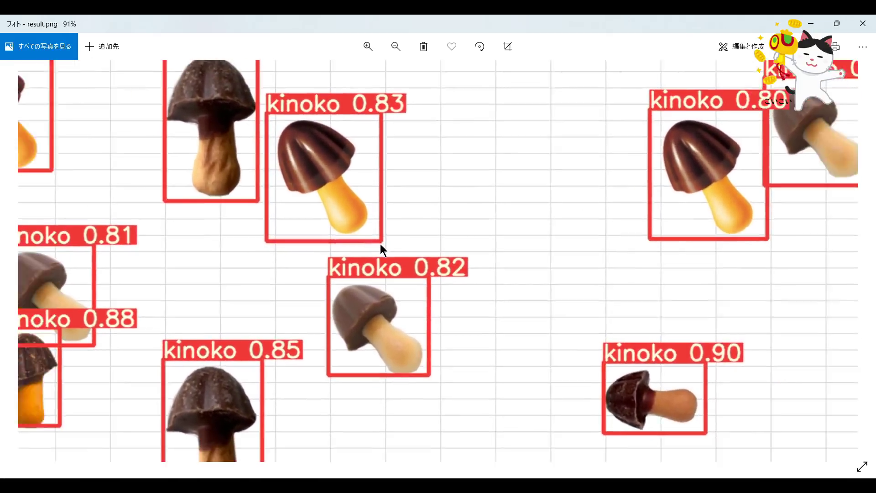
pyautogui.scroll(-3, 381, 246)
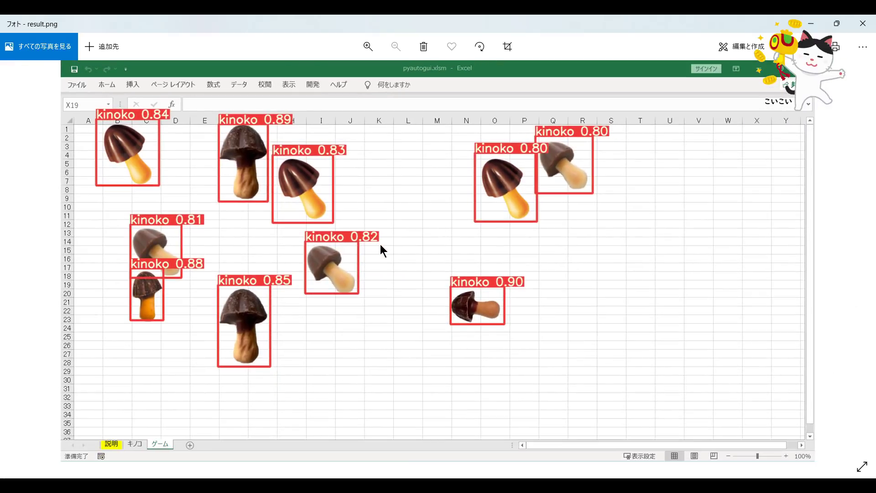
pyautogui.scroll(1, 399, 274)
pyautogui.scroll(1, 397, 273)
pyautogui.scroll(-2, 395, 270)
pyautogui.scroll(1, 397, 260)
pyautogui.scroll(2, 573, 137)
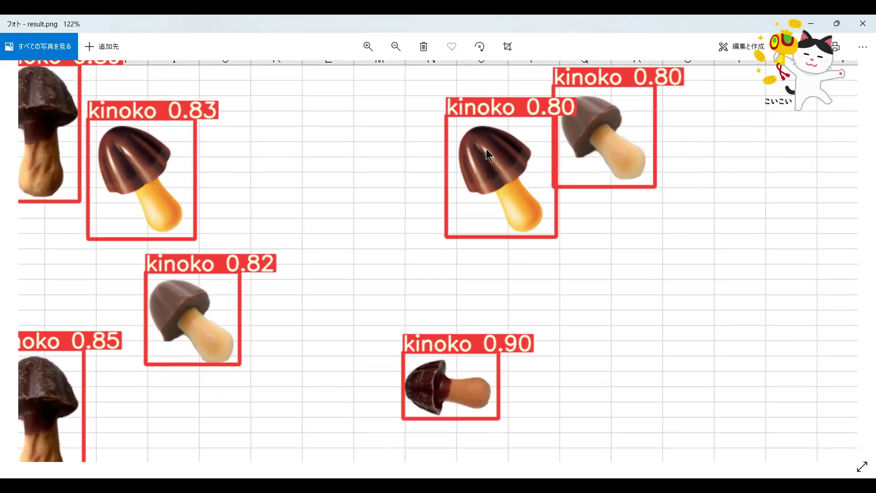
pyautogui.moveTo(599, 249); pyautogui.dragTo(565, 269)
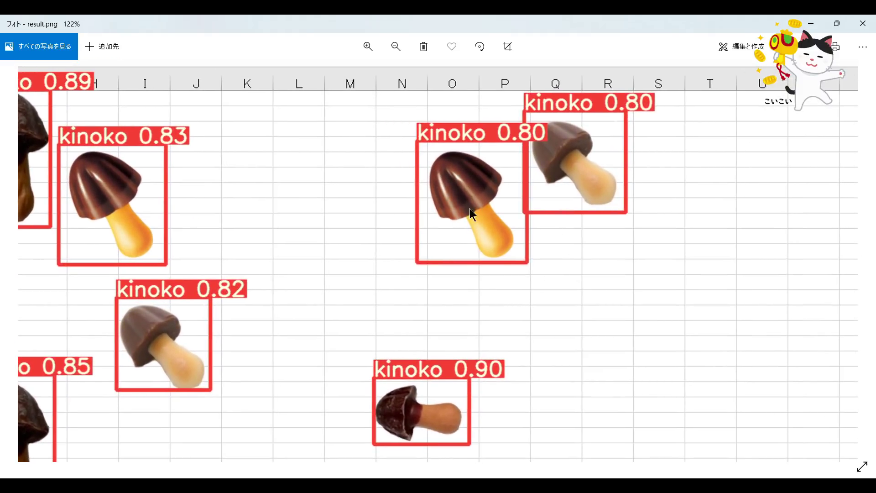
pyautogui.scroll(1, 94, 214)
pyautogui.scroll(-1, 119, 206)
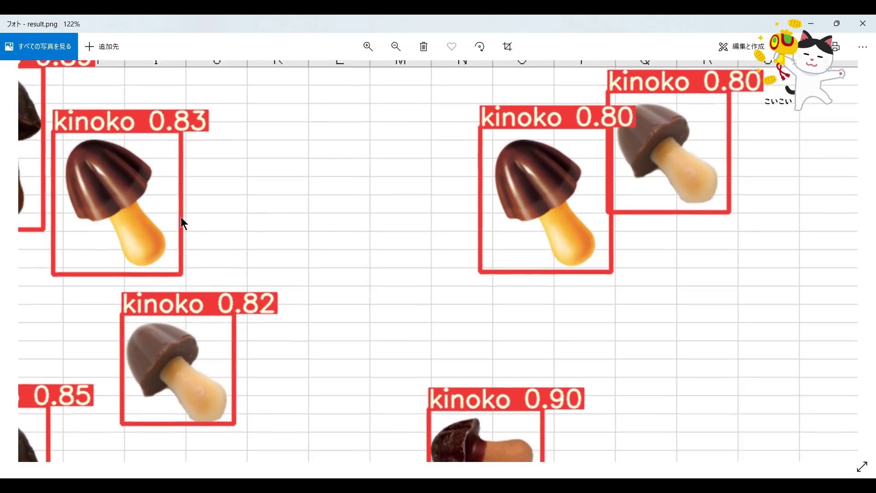
pyautogui.scroll(-3, 181, 217)
pyautogui.scroll(1, 350, 278)
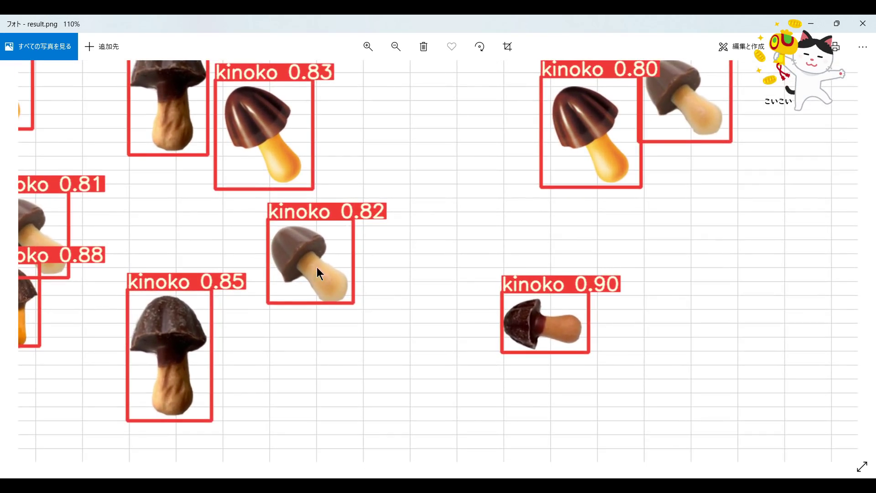
pyautogui.scroll(-2, 320, 265)
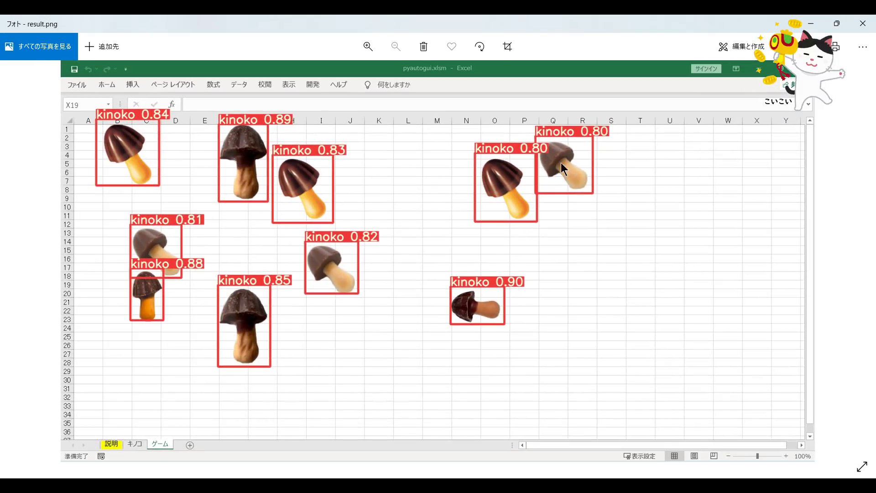
pyautogui.scroll(1, 384, 274)
pyautogui.scroll(1, 384, 291)
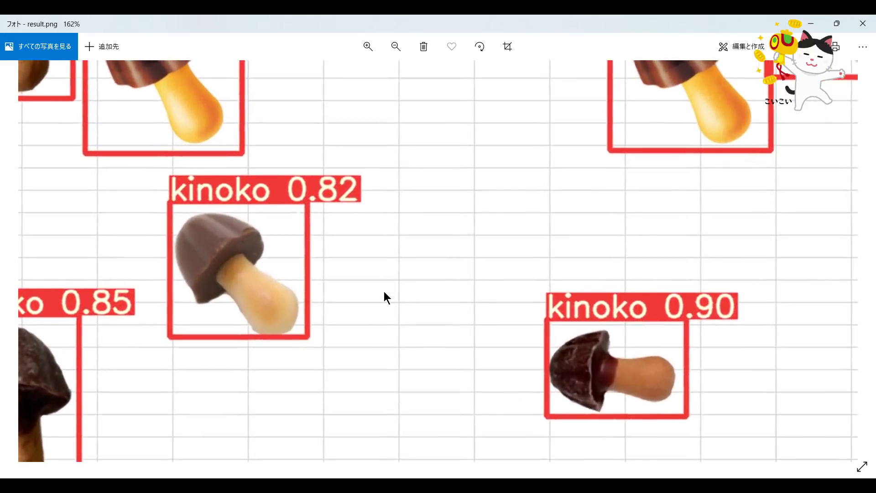
pyautogui.scroll(-2, 383, 295)
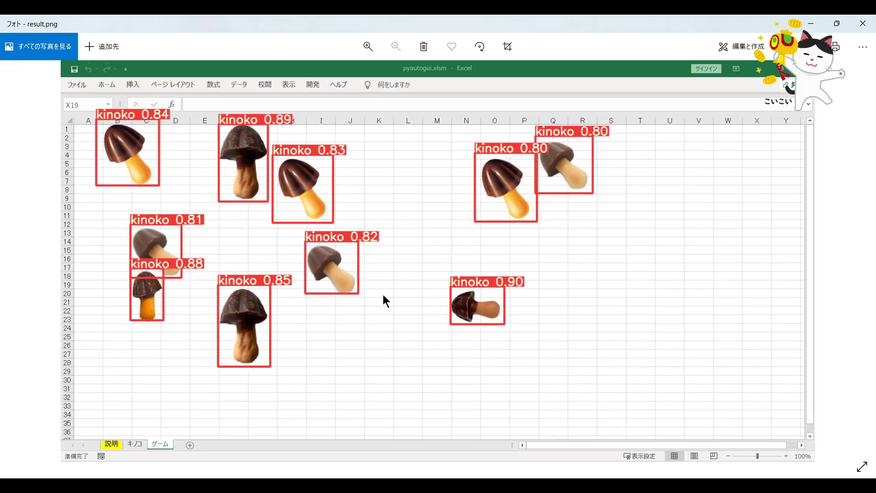
pyautogui.scroll(1, 430, 243)
pyautogui.scroll(-1, 425, 251)
# Step: Go back to sample.png and zoom in on it for comparison
pyautogui.press('Right')
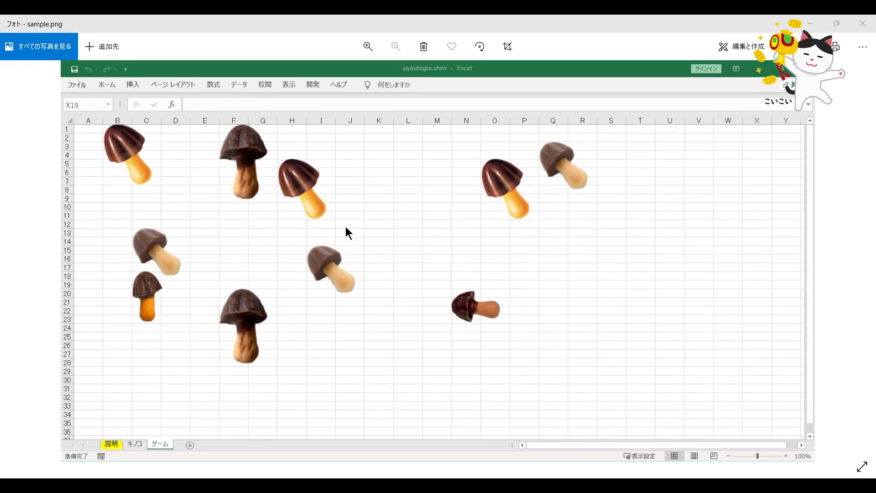
pyautogui.scroll(1, 299, 250)
pyautogui.scroll(-1, 299, 250)
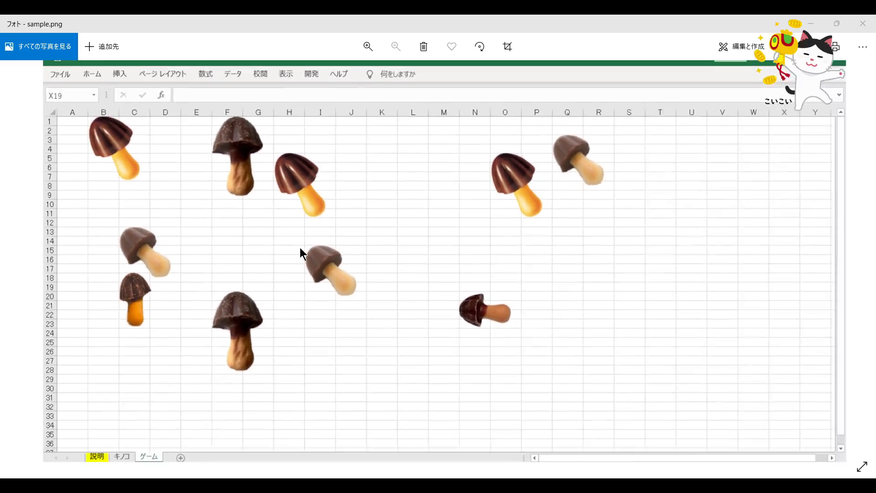
pyautogui.scroll(1, 299, 250)
pyautogui.scroll(-1, 301, 252)
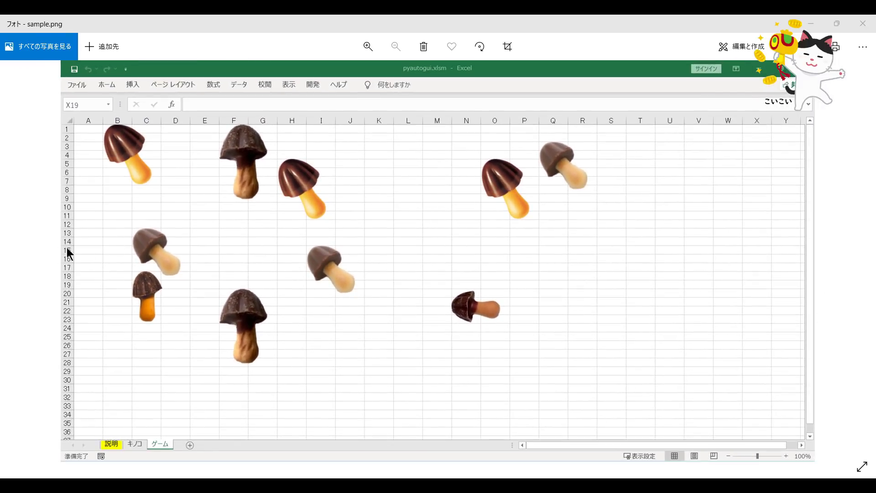
pyautogui.scroll(1, 77, 263)
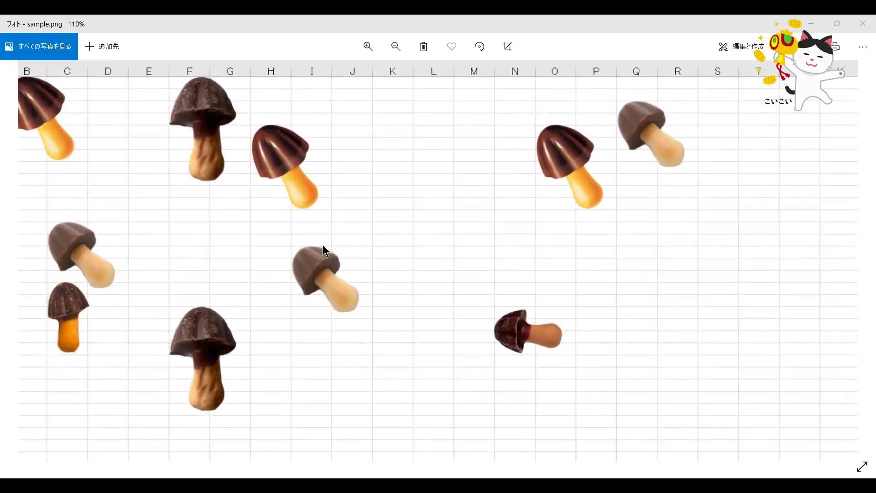
pyautogui.scroll(1, 78, 262)
pyautogui.scroll(-2, 77, 263)
# Step: Return to result.png and zoom in and out on the detections again
pyautogui.click(18, 256)
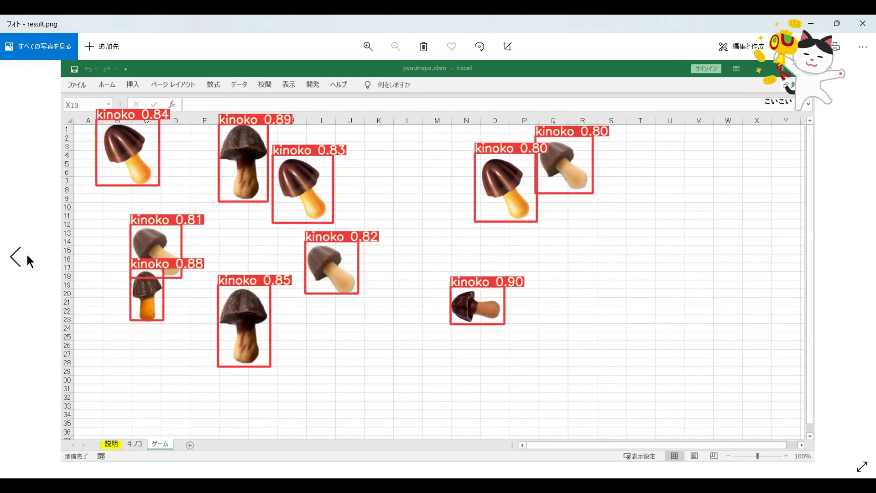
pyautogui.scroll(1, 358, 214)
pyautogui.scroll(1, 356, 207)
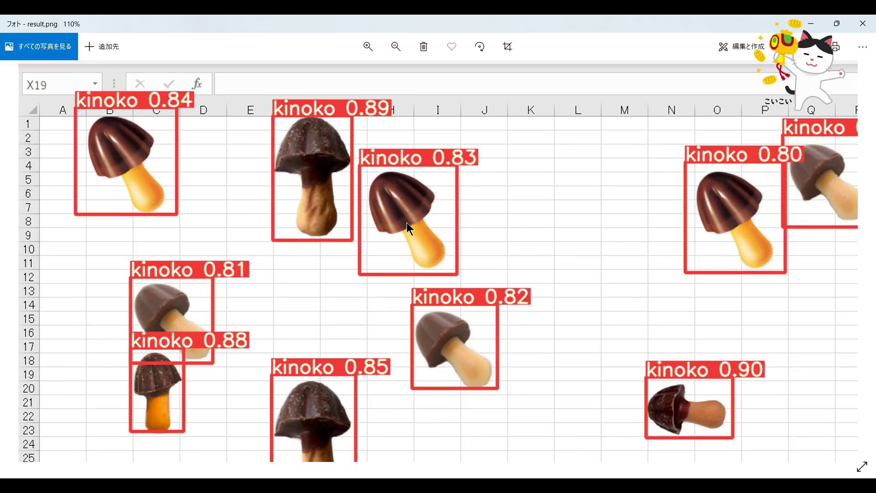
pyautogui.scroll(-2, 407, 223)
pyautogui.scroll(-2, 426, 226)
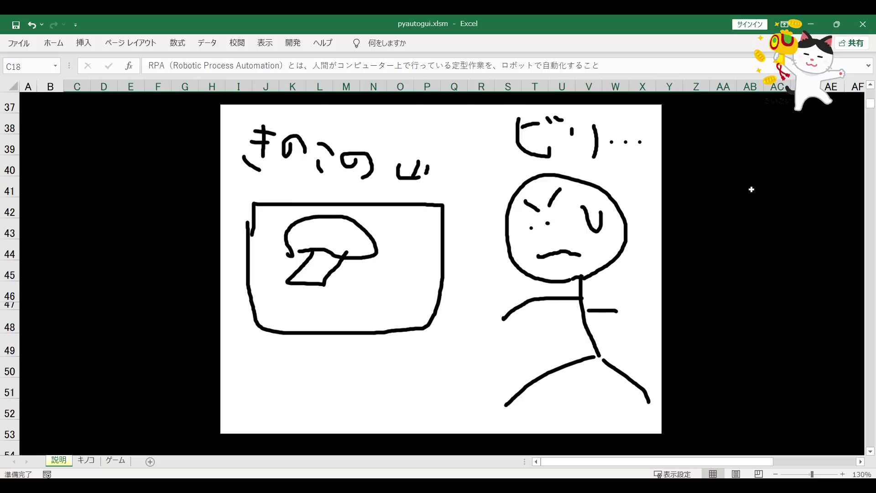
# Step: Nudge the hand-drawn きのこの山 sketch a few pixels left and down on the 説明 sheet
pyautogui.click(555, 283)
pyautogui.moveTo(594, 302); pyautogui.dragTo(589, 309)
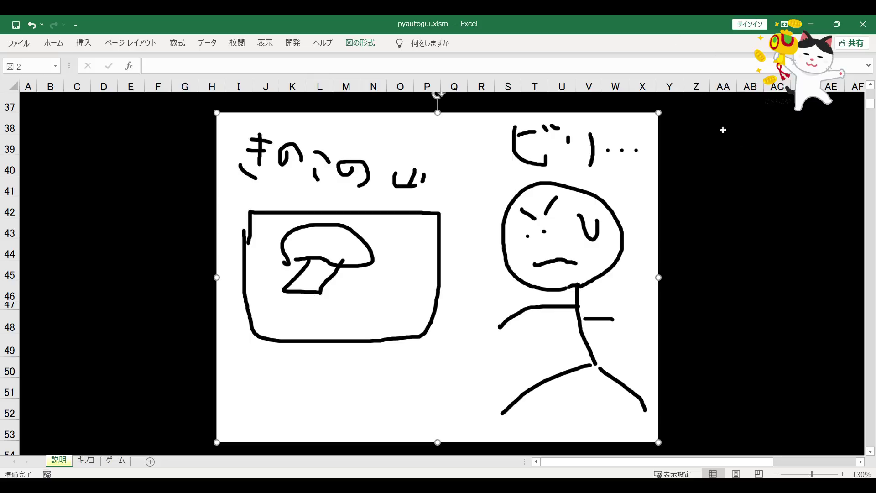
pyautogui.click(723, 209)
pyautogui.click(512, 293)
pyautogui.click(725, 295)
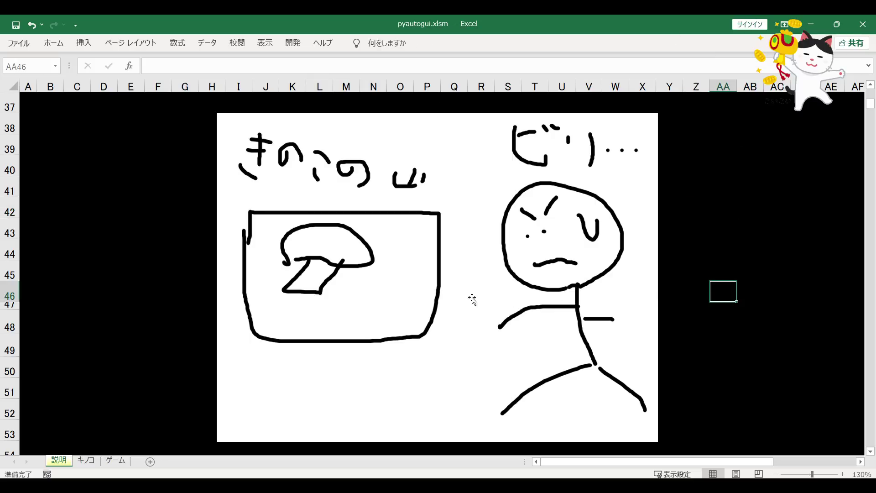
pyautogui.moveTo(472, 299); pyautogui.dragTo(465, 294)
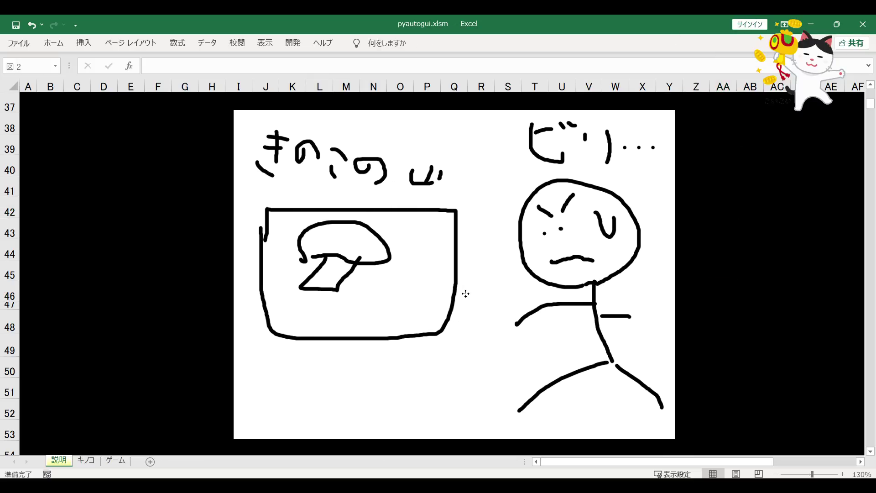
pyautogui.moveTo(466, 293)
pyautogui.mouseDown()
pyautogui.moveTo(440, 295)
pyautogui.moveTo(463, 287)
pyautogui.moveTo(568, 303)
pyautogui.moveTo(457, 295)
pyautogui.mouseUp()
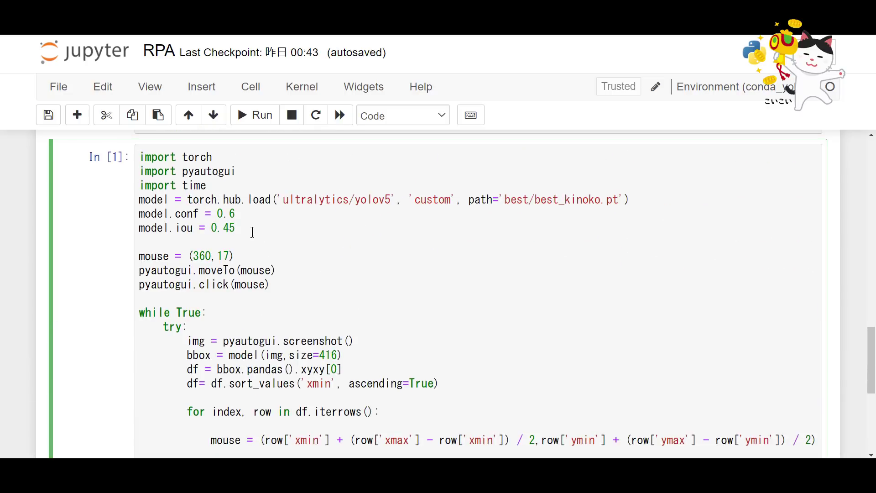
pyautogui.moveTo(252, 232); pyautogui.dragTo(124, 153)
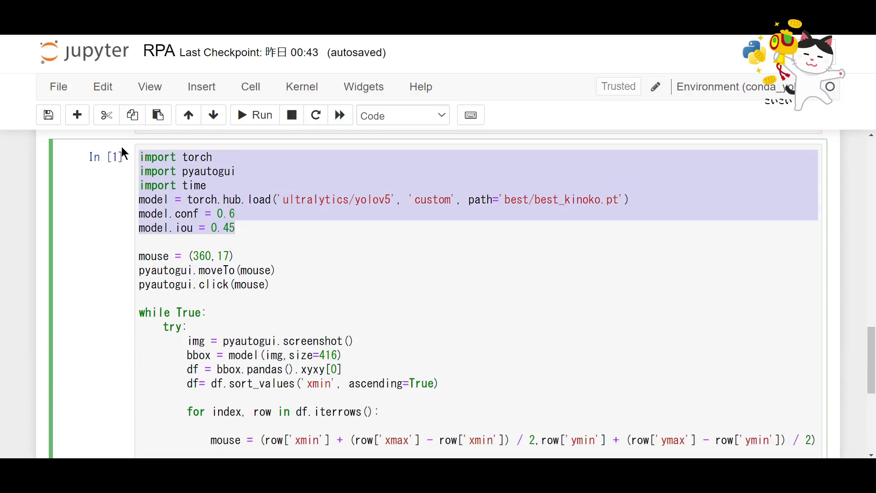
pyautogui.scroll(-1, 292, 246)
pyautogui.moveTo(293, 231); pyautogui.dragTo(132, 200)
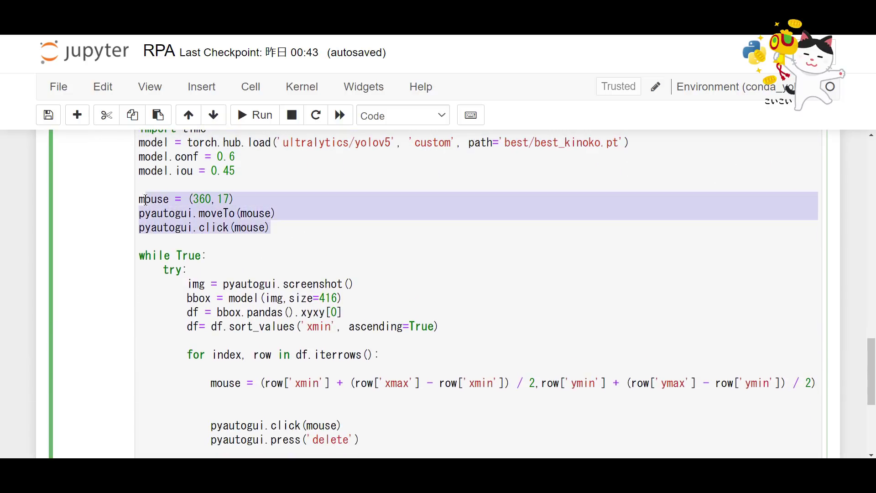
pyautogui.click(164, 219)
pyautogui.scroll(-2, 178, 188)
pyautogui.moveTo(142, 146); pyautogui.dragTo(303, 354)
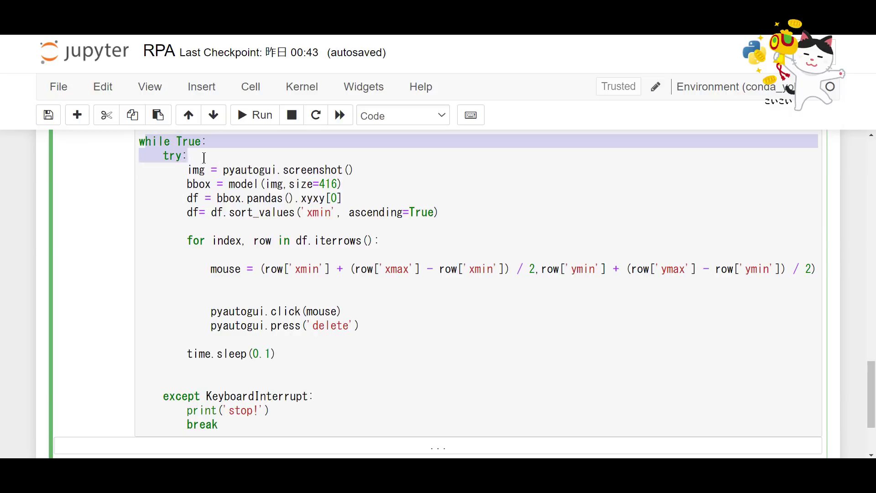
pyautogui.click(355, 162)
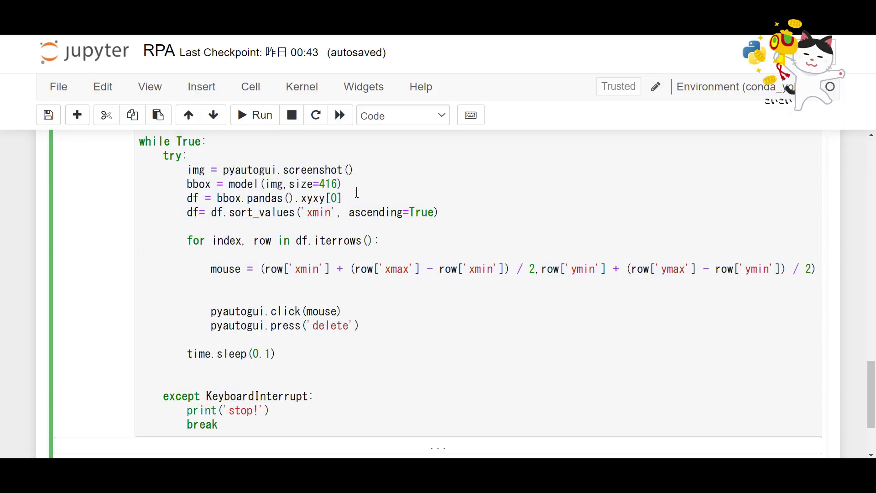
pyautogui.moveTo(343, 185); pyautogui.dragTo(182, 185)
pyautogui.click(259, 213)
pyautogui.moveTo(389, 285); pyautogui.dragTo(201, 268)
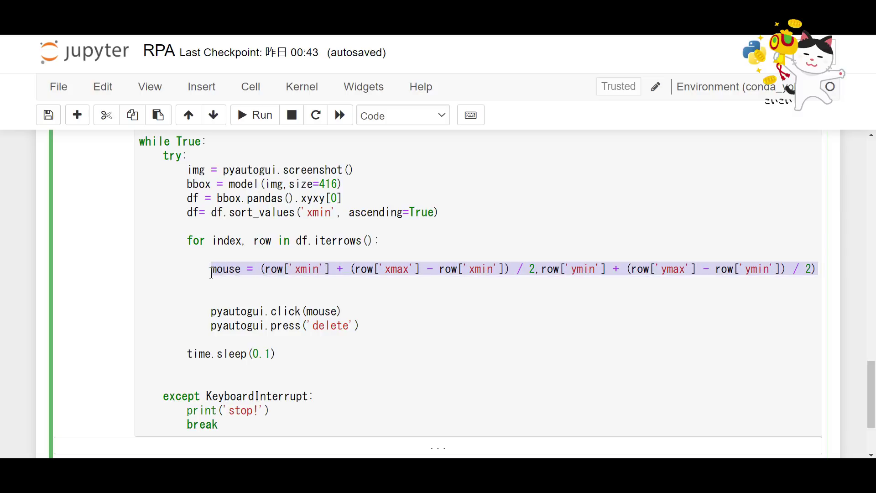
pyautogui.moveTo(365, 314); pyautogui.dragTo(191, 312)
pyautogui.click(372, 330)
pyautogui.moveTo(372, 330); pyautogui.dragTo(199, 340)
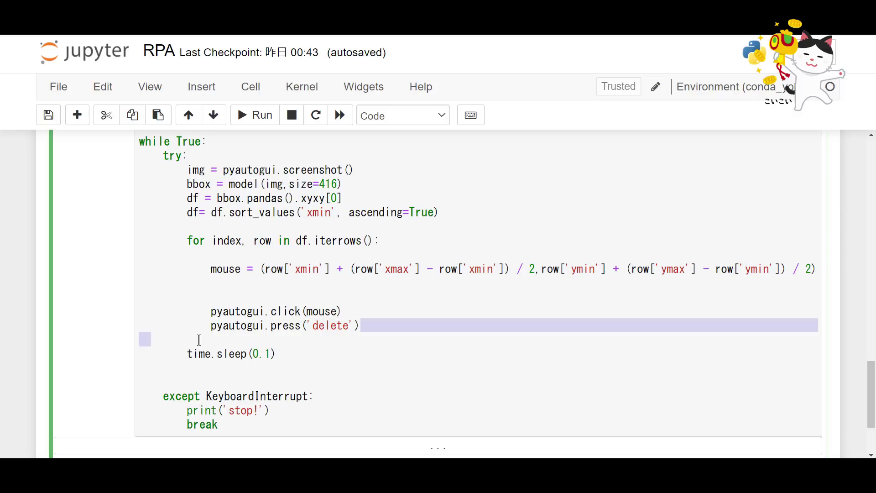
pyautogui.moveTo(279, 420); pyautogui.dragTo(114, 146)
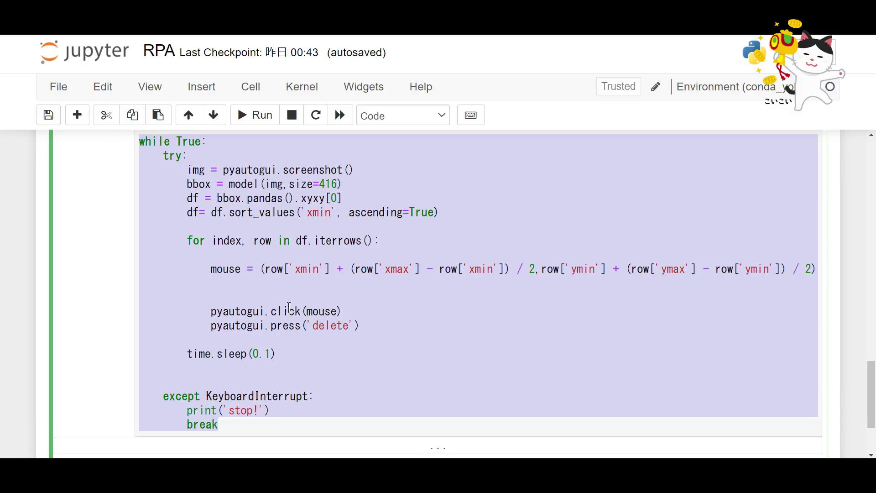
pyautogui.scroll(-3, 290, 313)
pyautogui.scroll(3, 290, 313)
pyautogui.click(270, 280)
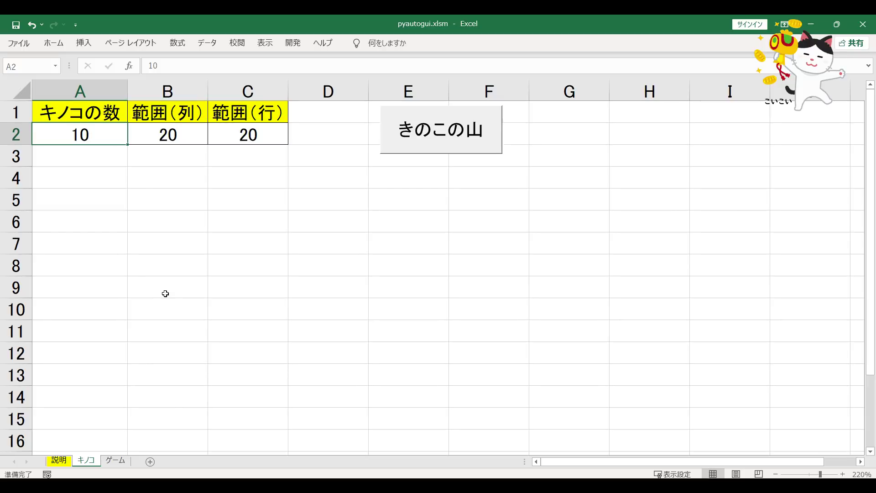
# Step: Enter a mushroom count of 150 and column and row ranges of 50 in A2:C2
pyautogui.write('1')
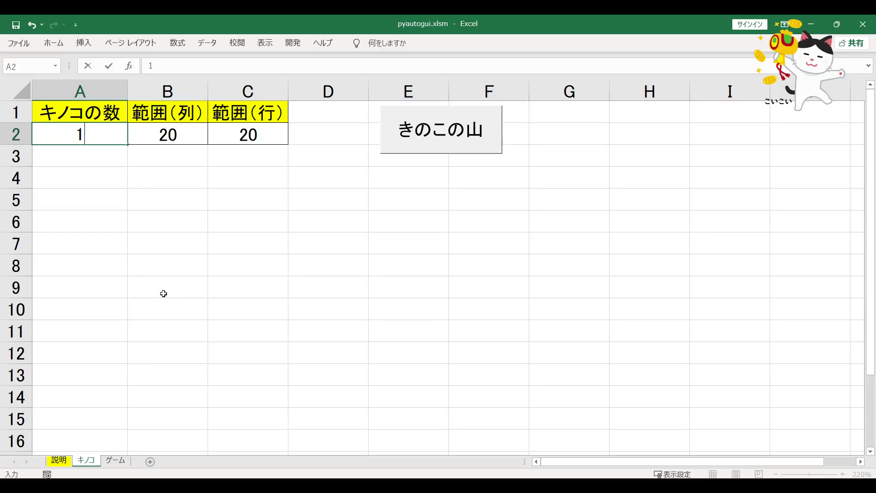
pyautogui.write('50')
pyautogui.press('Return')
pyautogui.click(169, 134)
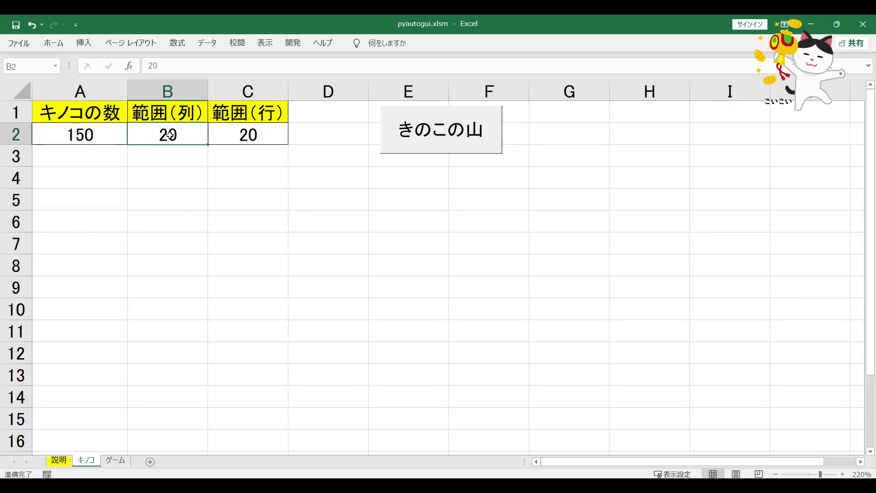
pyautogui.write('50')
pyautogui.click(225, 135)
pyautogui.write('50')
pyautogui.click(315, 177)
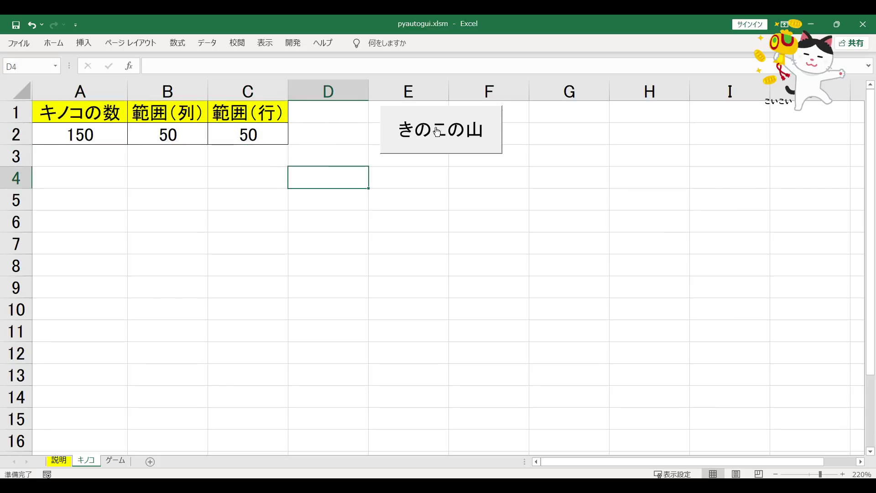
# Step: Generate the mushrooms with きのこの山 and view them on the ゲーム sheet, selecting the one at A15
pyautogui.click(466, 114)
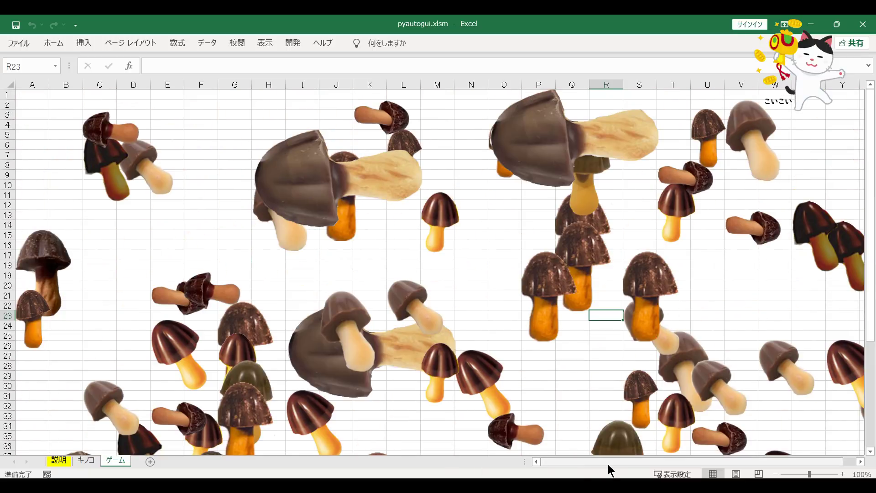
pyautogui.moveTo(608, 464)
pyautogui.mouseDown()
pyautogui.moveTo(780, 465)
pyautogui.moveTo(771, 464)
pyautogui.mouseUp()
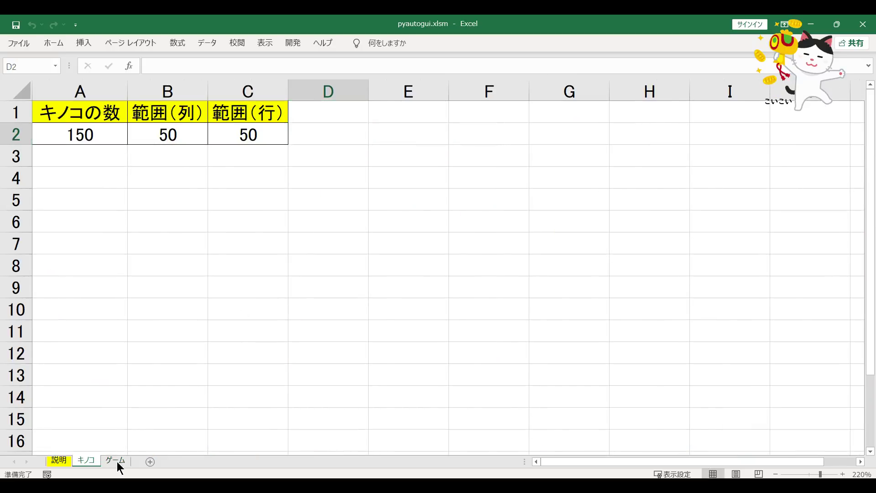
pyautogui.click(117, 461)
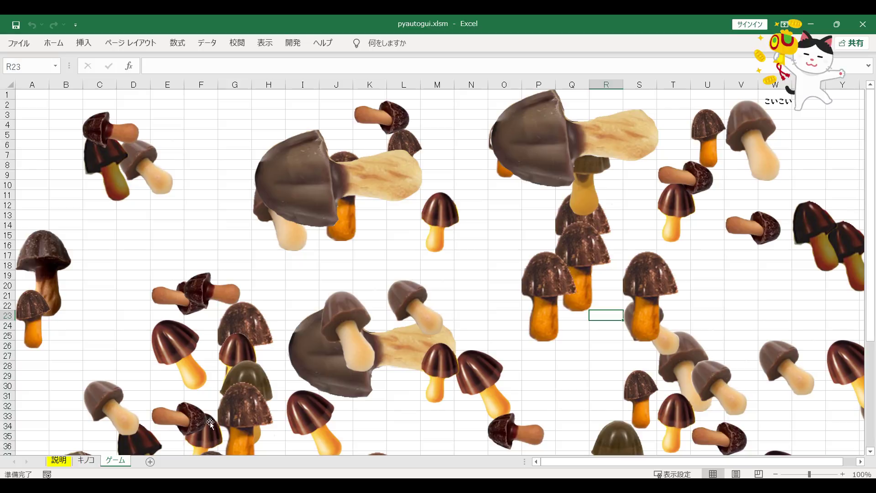
pyautogui.click(45, 273)
# Step: Delete the mushrooms visible in the upper part of the sheet, from column A across to the right edge
pyautogui.click(110, 174)
pyautogui.click(109, 402)
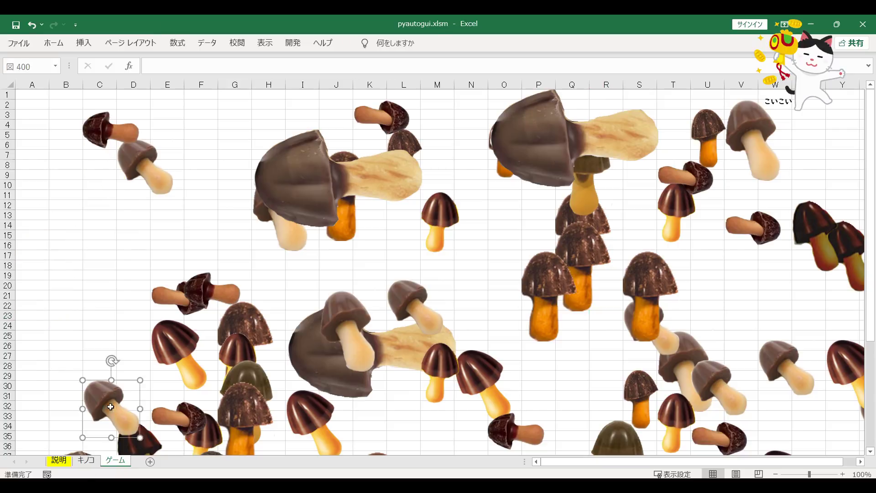
pyautogui.click(176, 354)
pyautogui.click(178, 420)
pyautogui.click(247, 392)
pyautogui.click(314, 423)
pyautogui.click(347, 333)
pyautogui.click(381, 116)
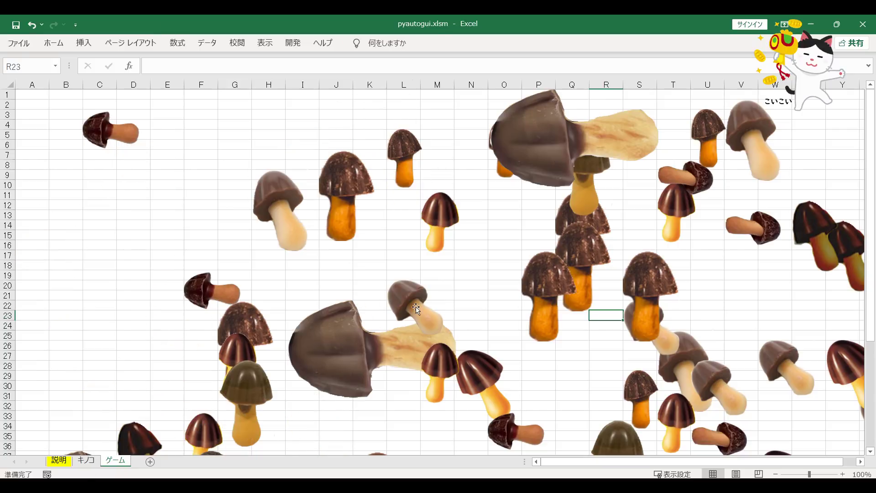
pyautogui.click(439, 222)
pyautogui.click(479, 374)
pyautogui.click(570, 137)
pyautogui.click(584, 270)
pyautogui.click(650, 288)
pyautogui.click(639, 397)
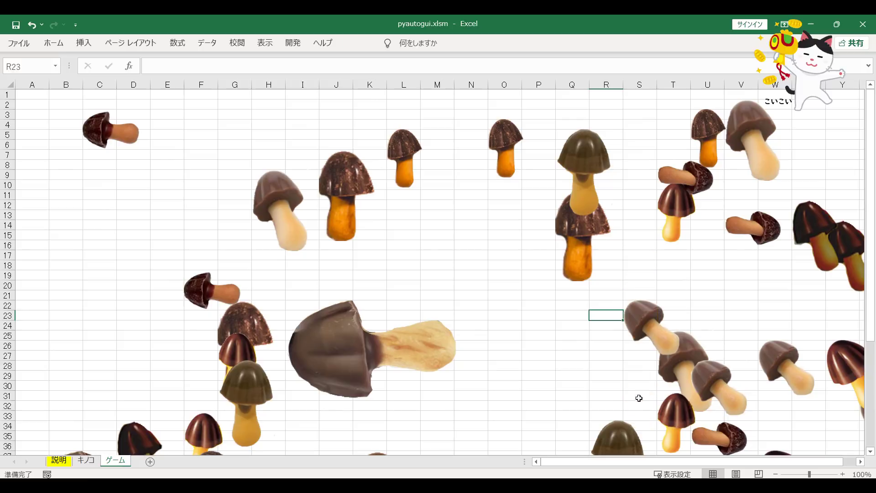
pyautogui.click(684, 370)
pyautogui.click(676, 212)
pyautogui.click(707, 137)
pyautogui.click(725, 437)
pyautogui.click(752, 228)
pyautogui.click(785, 361)
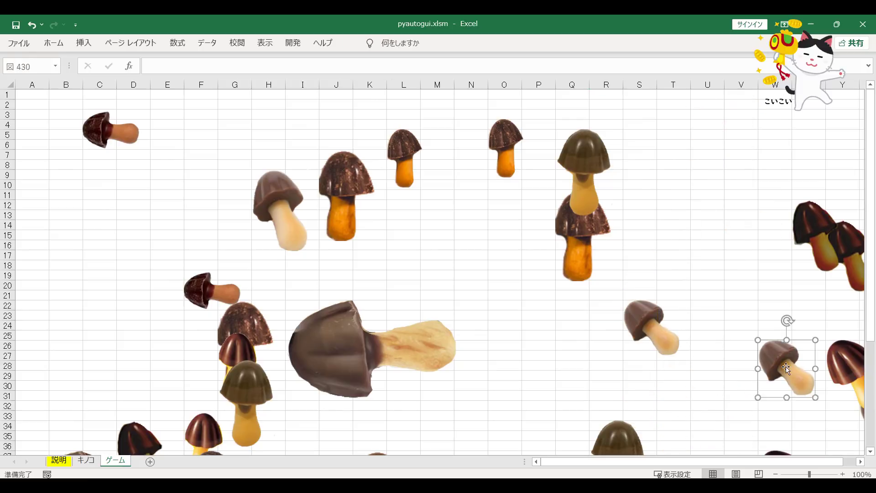
pyautogui.click(816, 224)
pyautogui.click(109, 130)
pyautogui.click(203, 424)
pyautogui.click(247, 405)
pyautogui.click(278, 210)
pyautogui.click(346, 346)
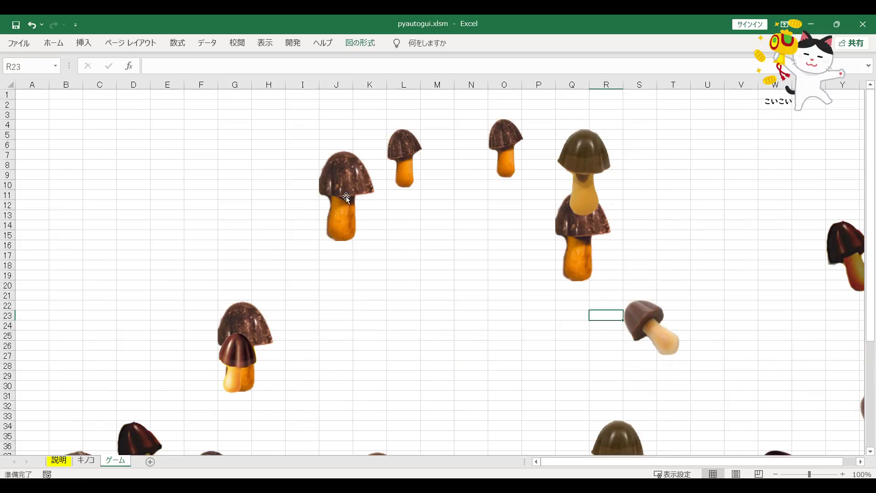
pyautogui.click(346, 196)
pyautogui.click(504, 146)
pyautogui.click(582, 246)
pyautogui.click(584, 171)
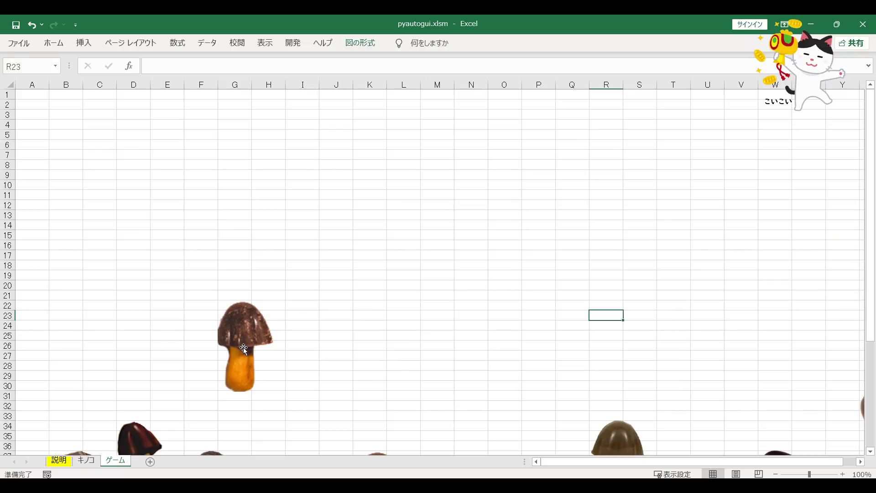
pyautogui.click(245, 345)
# Step: Scroll down and delete the lower mushrooms, clearing columns A through Y
pyautogui.scroll(-4, 486, 293)
pyautogui.click(141, 329)
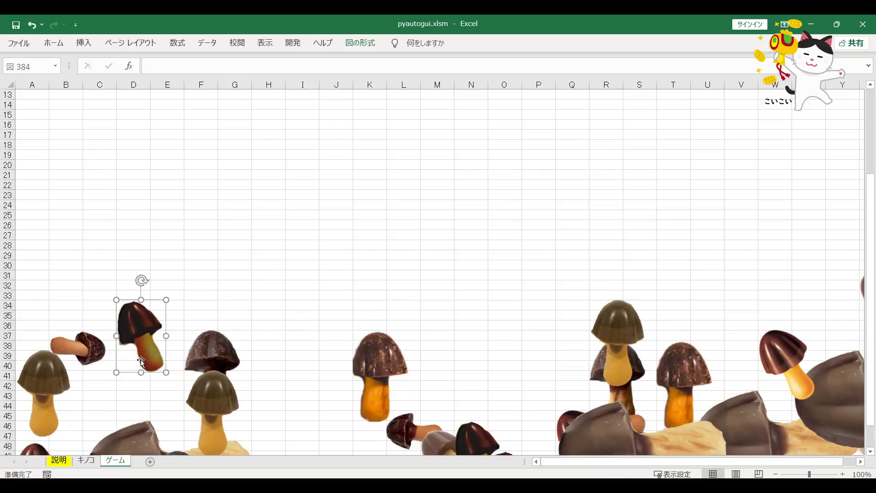
pyautogui.click(380, 376)
pyautogui.click(619, 344)
pyautogui.scroll(-3, 789, 397)
pyautogui.click(43, 374)
pyautogui.click(212, 354)
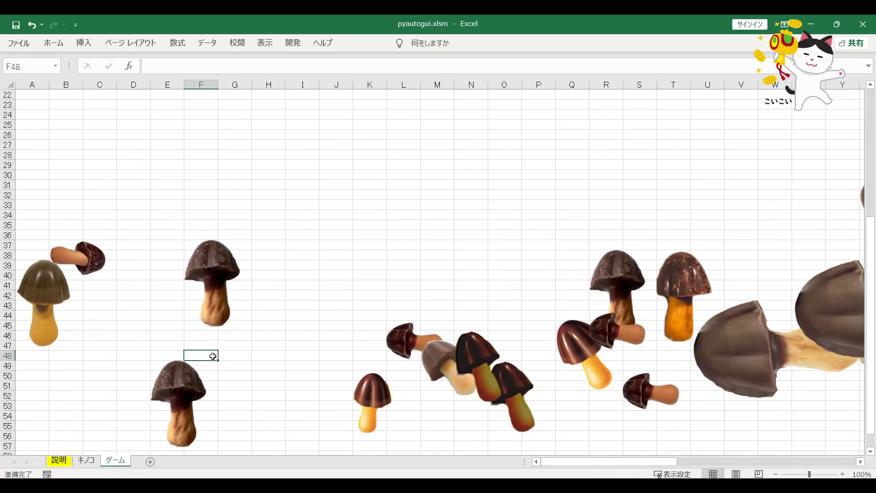
pyautogui.scroll(-3, 211, 354)
pyautogui.click(582, 420)
pyautogui.click(639, 360)
pyautogui.click(829, 376)
pyautogui.click(43, 274)
pyautogui.click(78, 227)
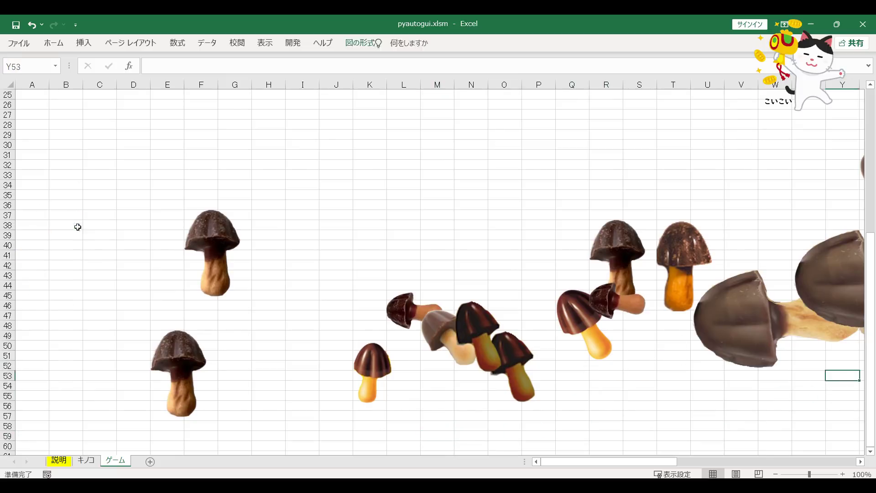
pyautogui.click(178, 373)
pyautogui.click(212, 253)
pyautogui.click(445, 335)
pyautogui.click(512, 366)
pyautogui.click(584, 329)
pyautogui.click(683, 270)
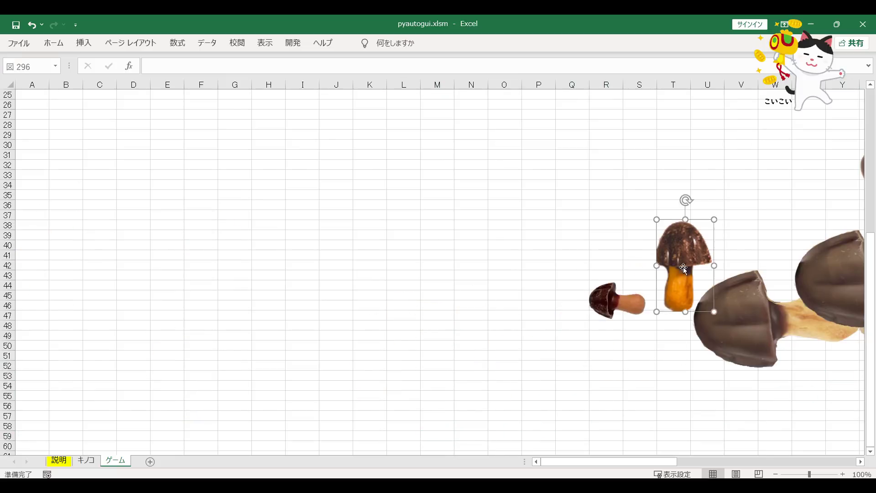
pyautogui.click(734, 320)
pyautogui.click(825, 278)
pyautogui.click(620, 301)
pyautogui.click(842, 297)
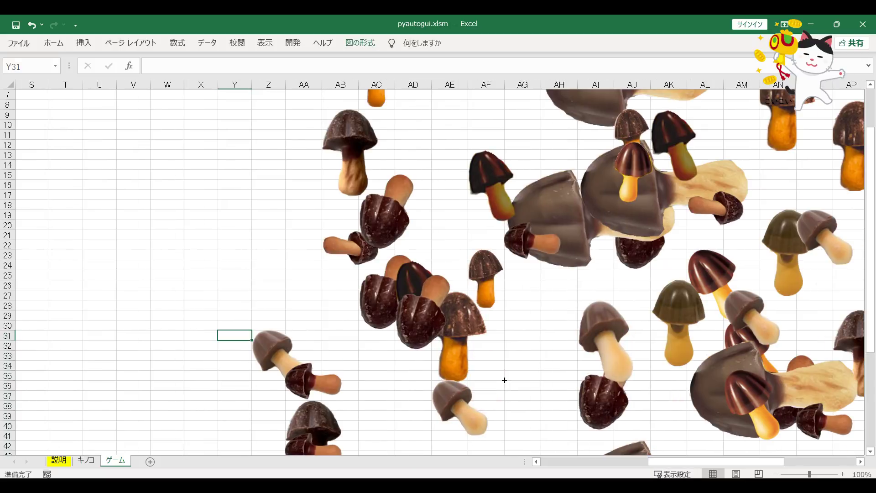
# Step: Delete every mushroom picture scattered across the currently visible area of the ゲーム sheet
pyautogui.click(533, 228)
pyautogui.click(679, 310)
pyautogui.click(783, 247)
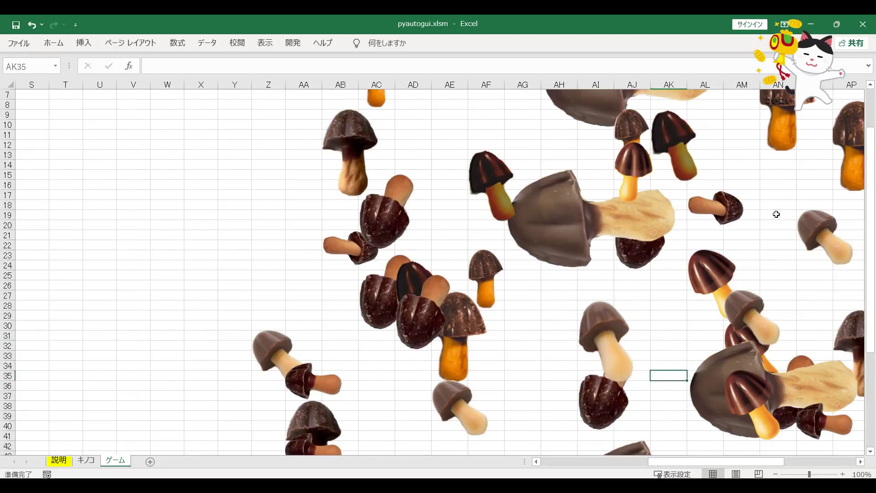
pyautogui.click(775, 388)
pyautogui.click(314, 379)
pyautogui.click(349, 151)
pyautogui.click(347, 246)
pyautogui.click(386, 214)
pyautogui.click(457, 406)
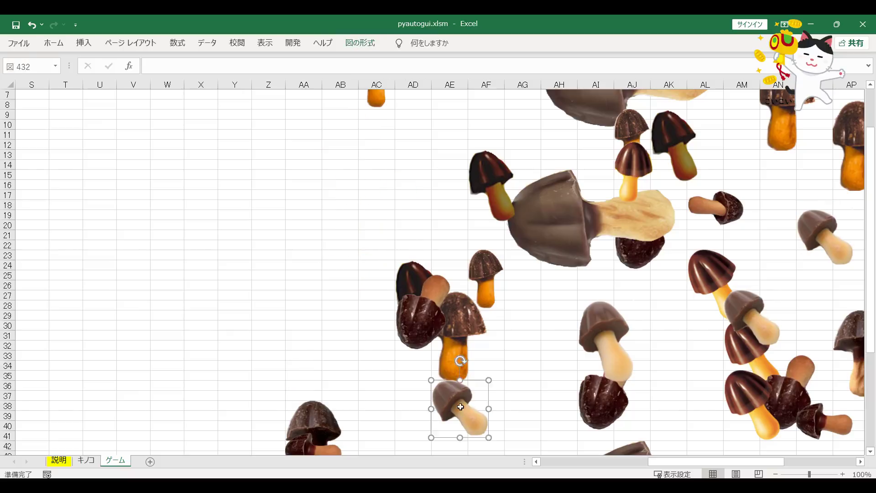
pyautogui.click(589, 219)
pyautogui.click(607, 343)
pyautogui.click(634, 169)
pyautogui.click(673, 146)
pyautogui.click(712, 279)
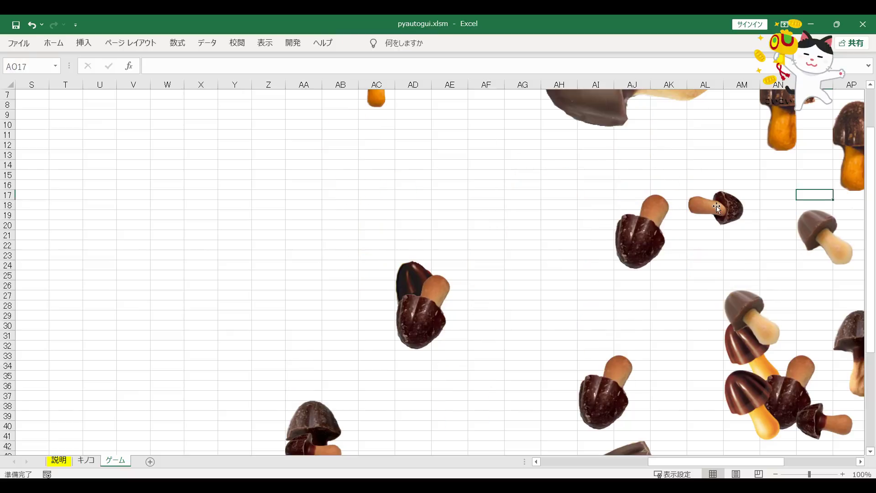
pyautogui.click(717, 207)
pyautogui.click(753, 315)
pyautogui.click(825, 237)
pyautogui.click(822, 420)
pyautogui.click(849, 146)
pyautogui.click(422, 314)
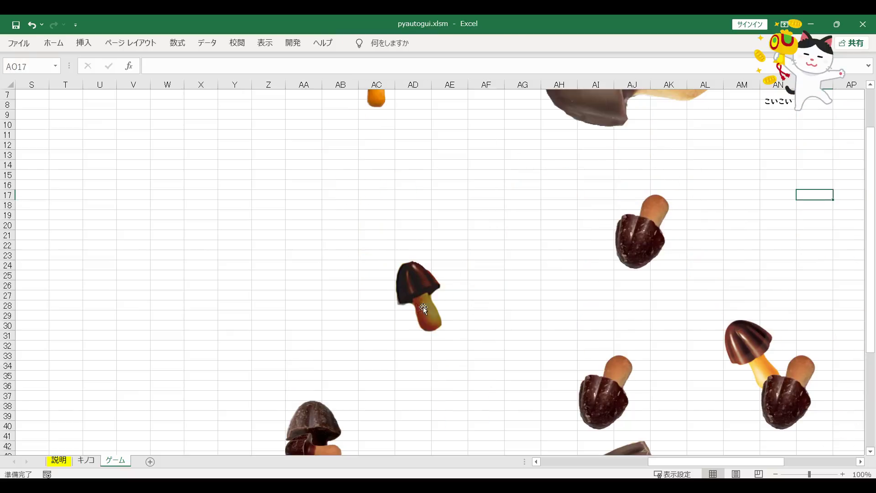
pyautogui.click(607, 392)
pyautogui.click(641, 233)
pyautogui.click(753, 351)
pyautogui.click(418, 295)
# Step: Delete the mushrooms in the lower rows, then the last two near the top rows
pyautogui.scroll(-2, 419, 293)
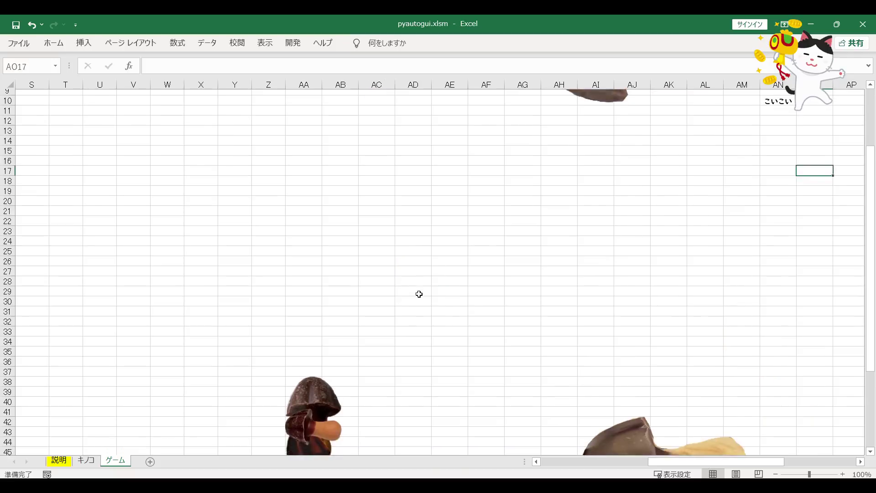
pyautogui.click(310, 379)
pyautogui.click(665, 424)
pyautogui.scroll(-3, 665, 425)
pyautogui.click(568, 365)
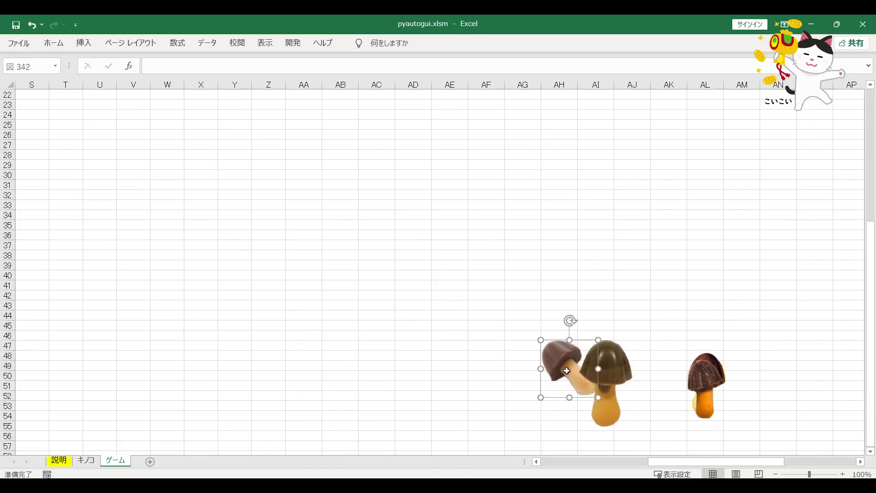
pyautogui.click(607, 383)
pyautogui.click(705, 381)
pyautogui.scroll(-2, 706, 382)
pyautogui.scroll(9, 705, 382)
pyautogui.click(377, 137)
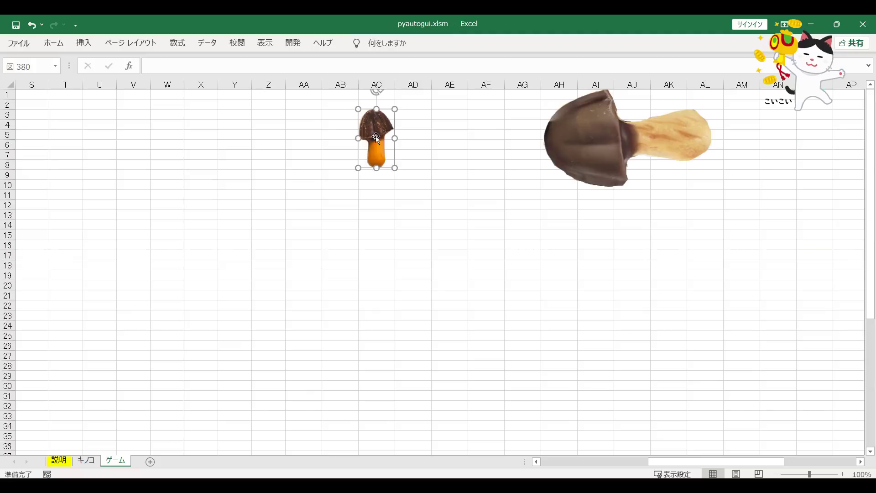
pyautogui.click(631, 139)
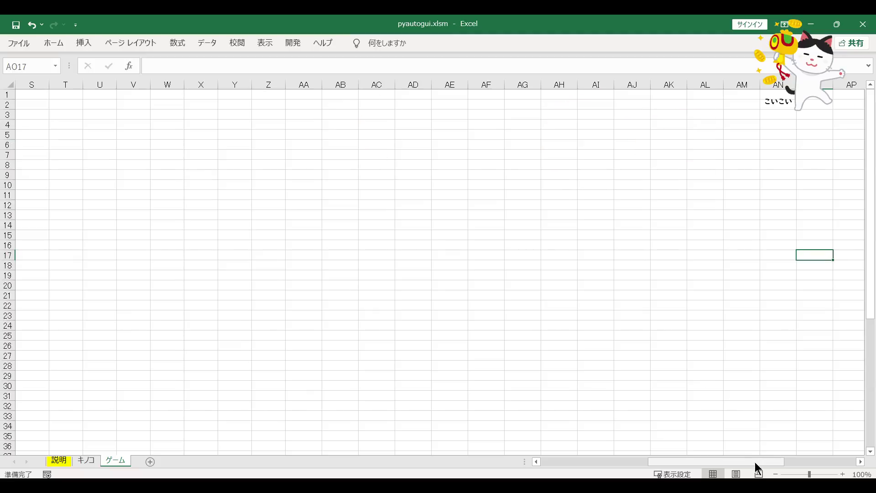
# Step: Shift the view right and delete the newly revealed mushrooms near column AU
pyautogui.moveTo(756, 462); pyautogui.dragTo(780, 462)
pyautogui.click(762, 379)
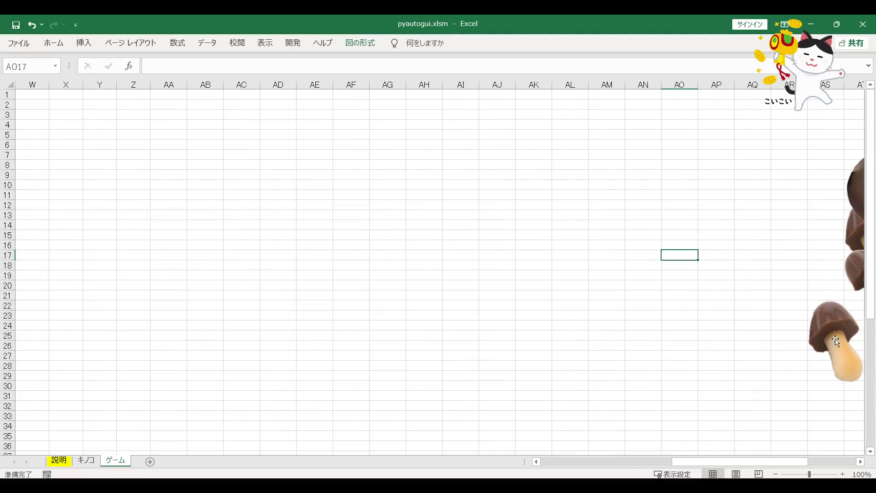
pyautogui.click(836, 341)
pyautogui.click(861, 461)
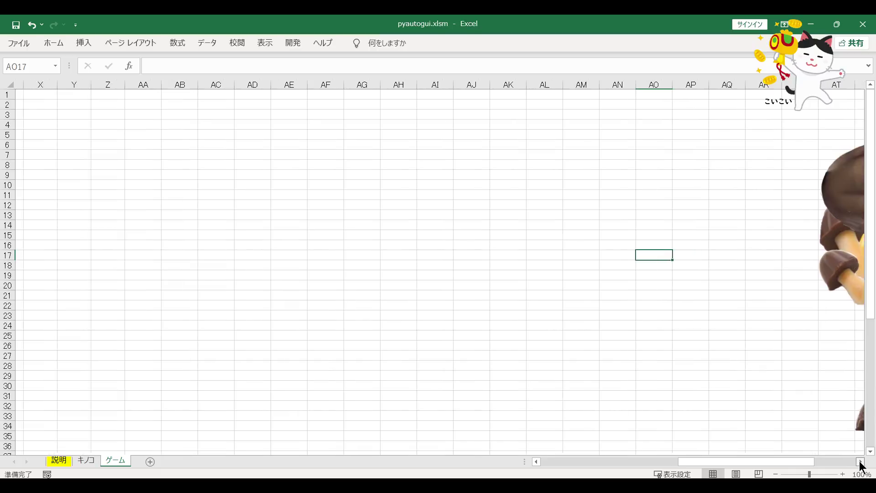
pyautogui.click(837, 289)
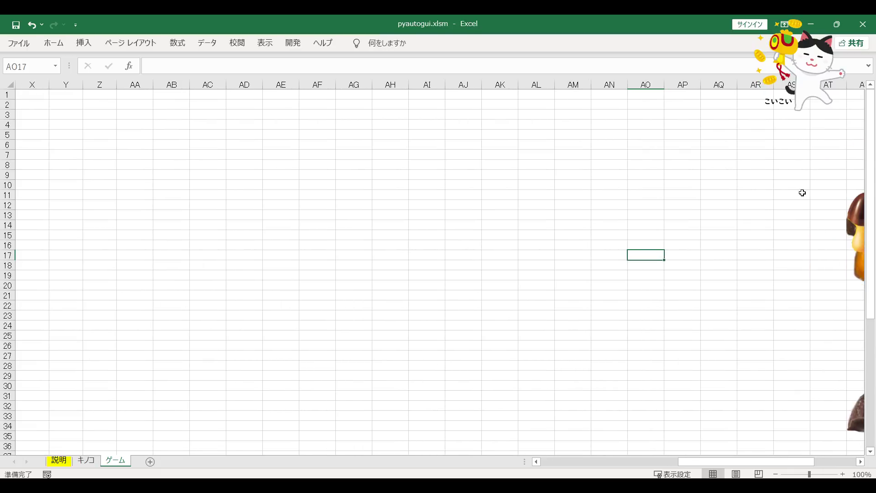
pyautogui.moveTo(778, 463); pyautogui.dragTo(798, 462)
pyautogui.click(775, 423)
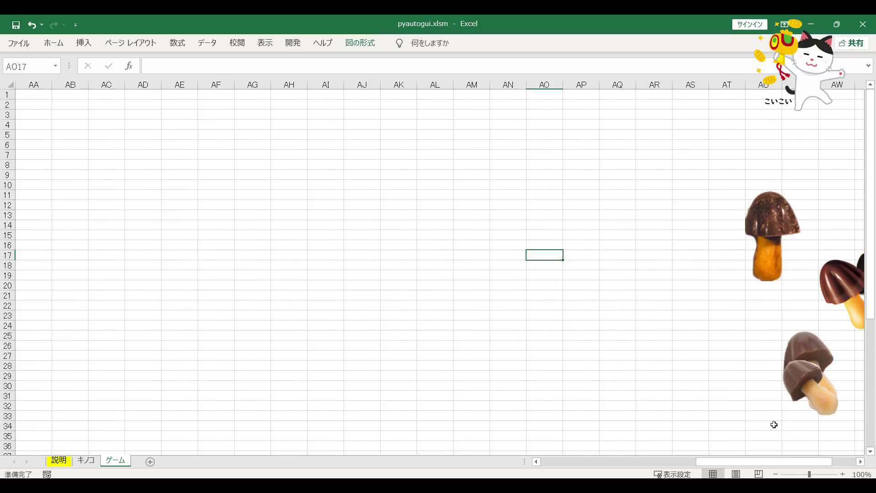
pyautogui.click(837, 292)
pyautogui.click(811, 393)
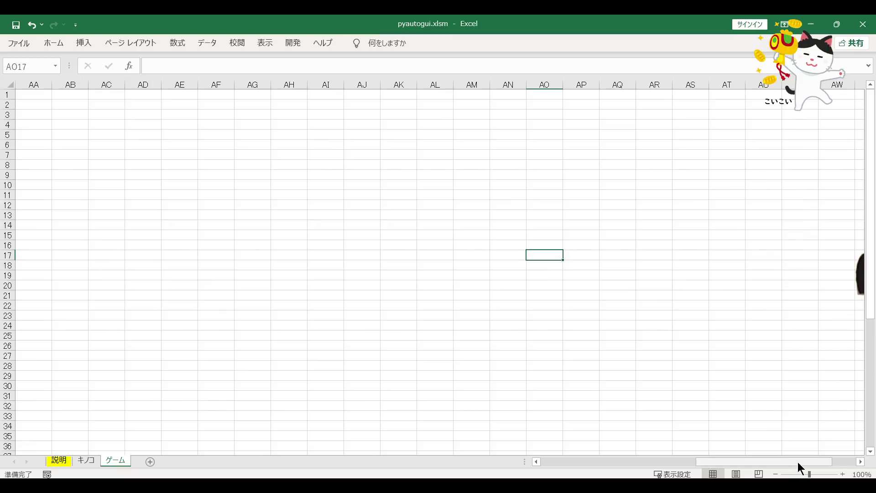
# Step: Delete the remaining mushrooms further right and lower, near columns AQ–AX and row 48
pyautogui.moveTo(799, 463); pyautogui.dragTo(841, 462)
pyautogui.click(768, 284)
pyautogui.scroll(-7, 712, 157)
pyautogui.click(517, 337)
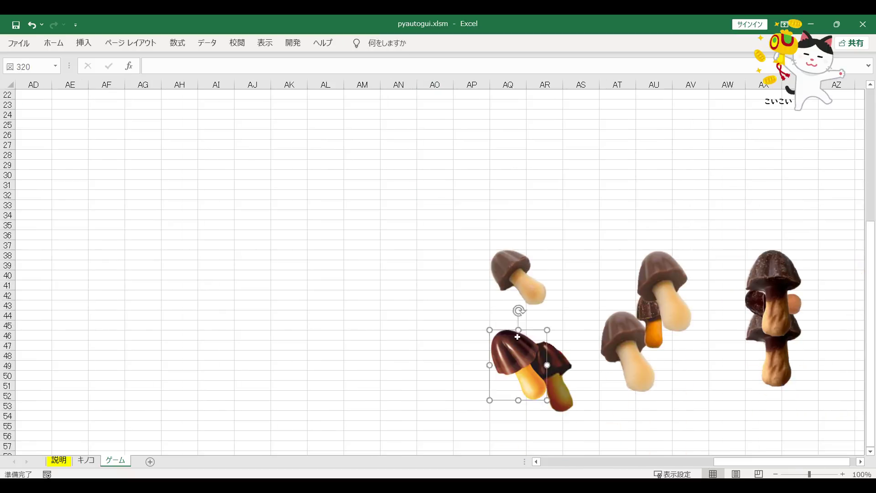
pyautogui.click(664, 351)
pyautogui.click(776, 352)
pyautogui.click(775, 292)
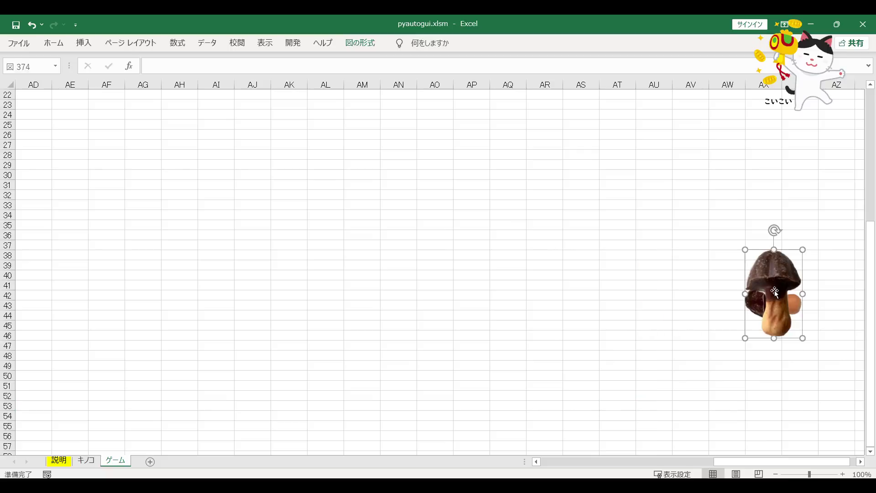
pyautogui.scroll(-6, 776, 299)
pyautogui.scroll(-6, 775, 299)
pyautogui.scroll(7, 776, 299)
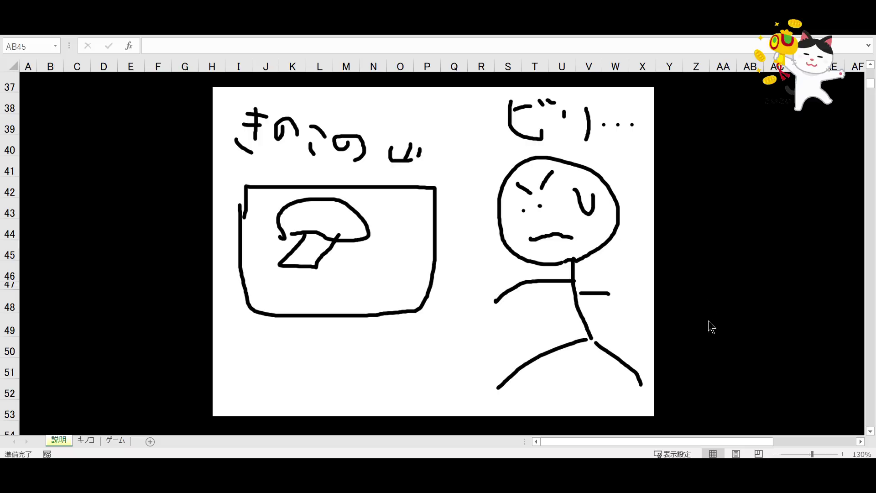
# Step: Nudge the hand-drawn sketch on 説明 slightly, deselect it, and go to the ゲーム sheet
pyautogui.scroll(2, 708, 325)
pyautogui.scroll(-2, 709, 326)
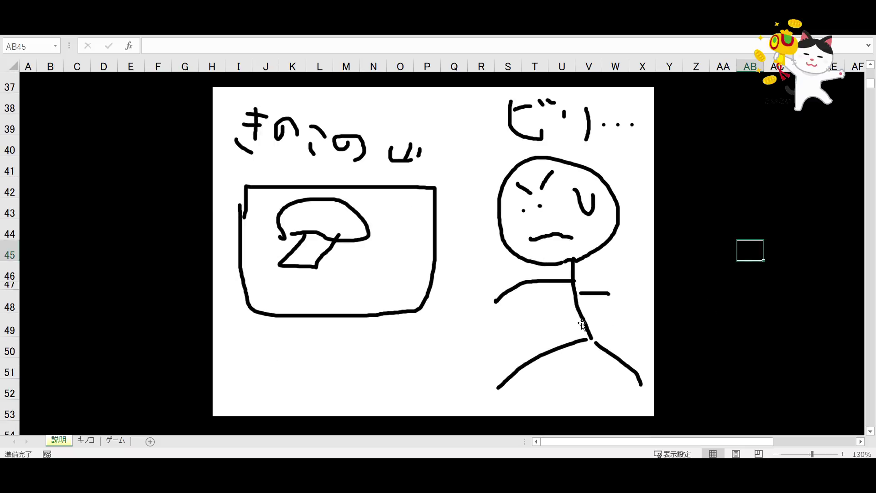
pyautogui.click(595, 325)
pyautogui.moveTo(589, 295)
pyautogui.mouseDown()
pyautogui.moveTo(638, 312)
pyautogui.moveTo(580, 299)
pyautogui.mouseUp()
pyautogui.click(747, 299)
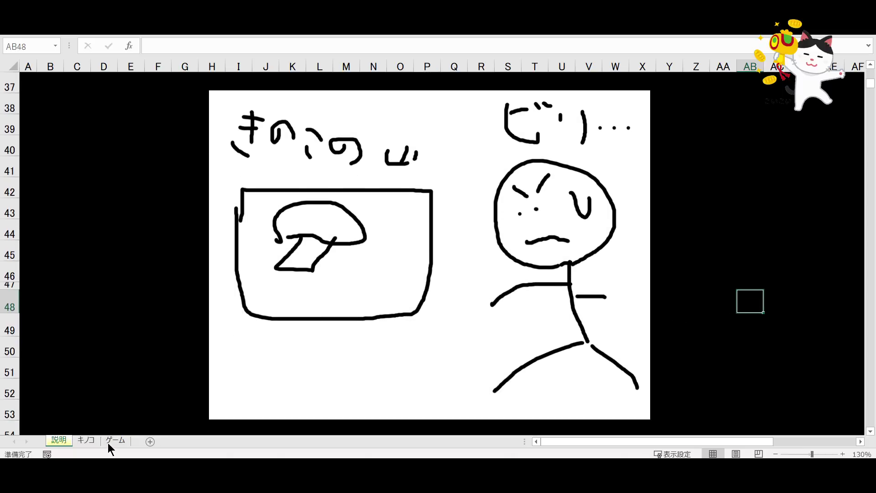
pyautogui.click(109, 441)
# Step: Glance at the キノコ sheet, then return to 説明 and bring its title slide into view
pyautogui.click(86, 440)
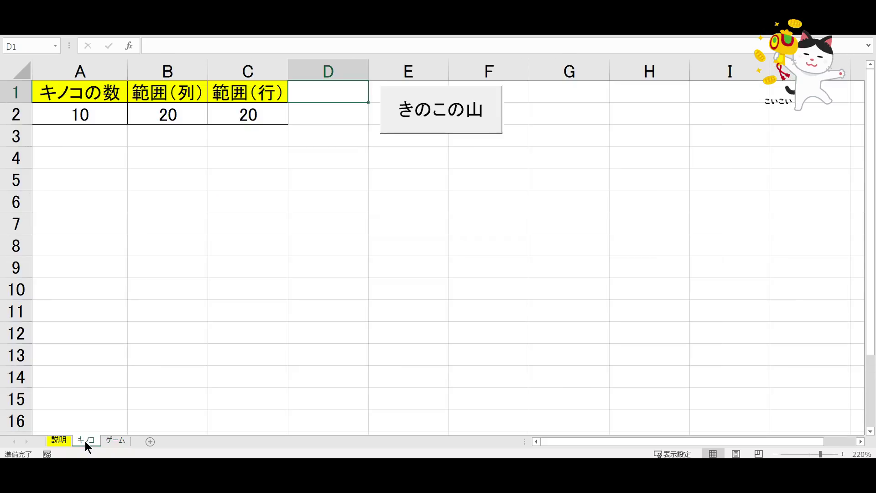
pyautogui.click(52, 440)
pyautogui.scroll(2, 683, 303)
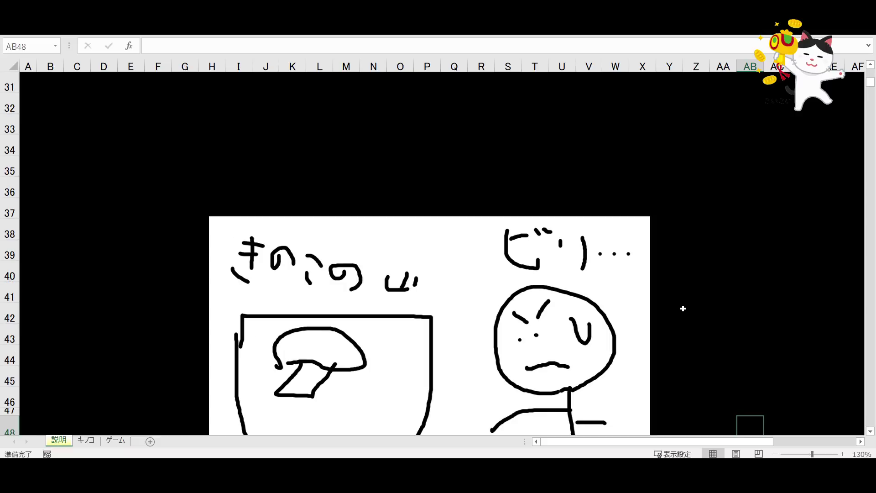
pyautogui.scroll(4, 683, 307)
pyautogui.scroll(2, 683, 315)
pyautogui.scroll(-1, 683, 317)
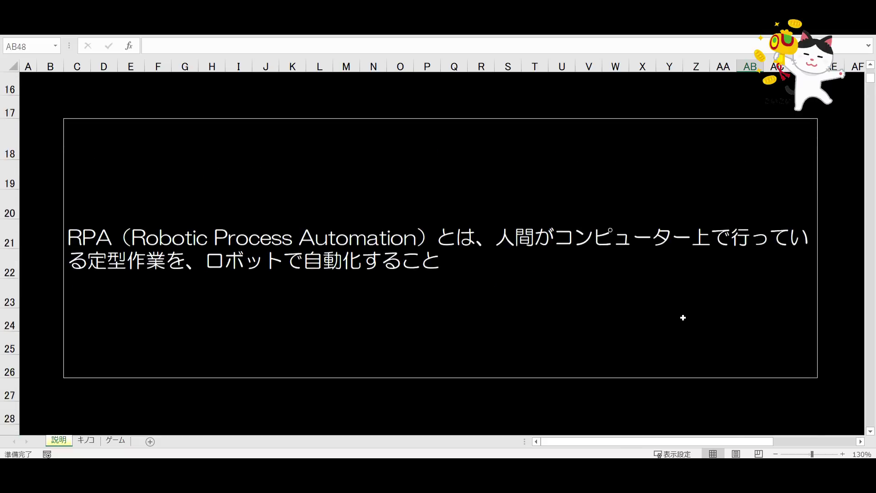
pyautogui.scroll(5, 683, 317)
pyautogui.click(514, 275)
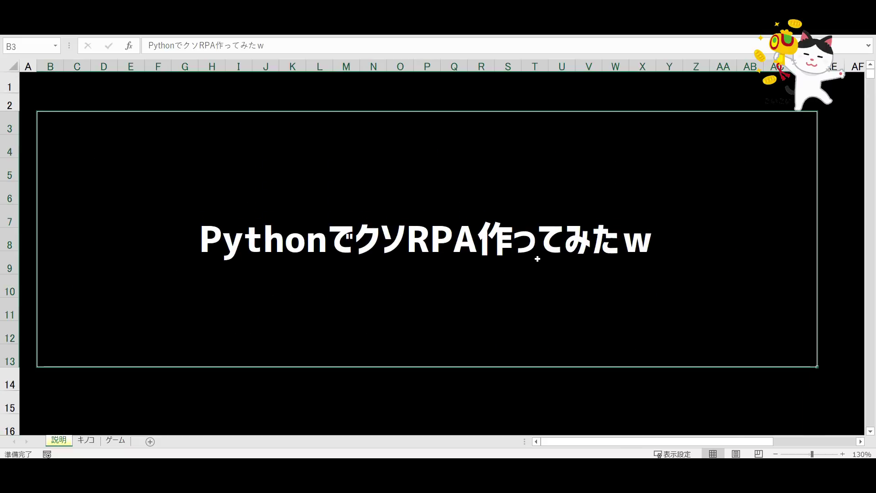
pyautogui.click(623, 98)
# Step: On ゲーム, move the big mushroom picture from columns B–E to R–W, then return to 説明
pyautogui.click(114, 440)
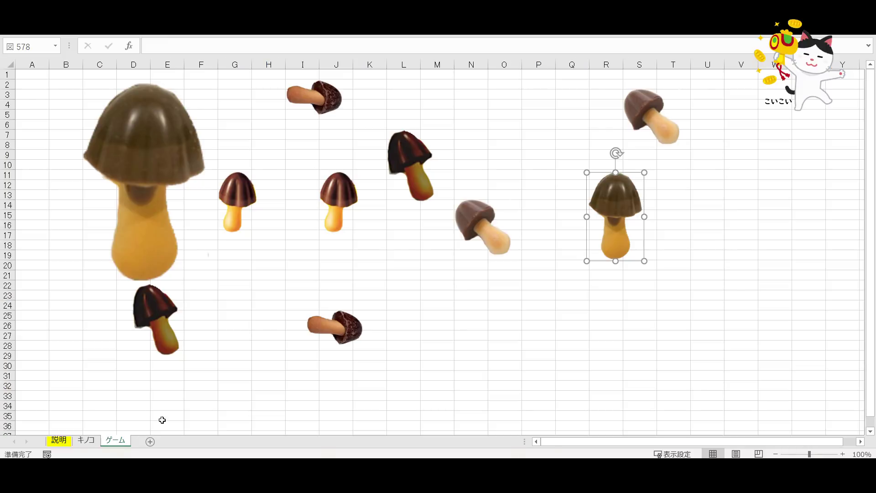
pyautogui.click(414, 169)
pyautogui.click(345, 323)
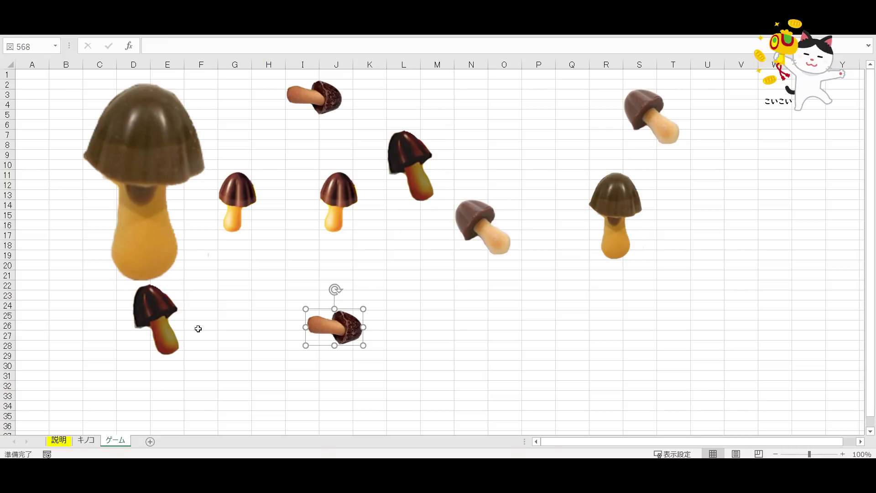
pyautogui.click(155, 329)
pyautogui.moveTo(188, 192); pyautogui.dragTo(759, 254)
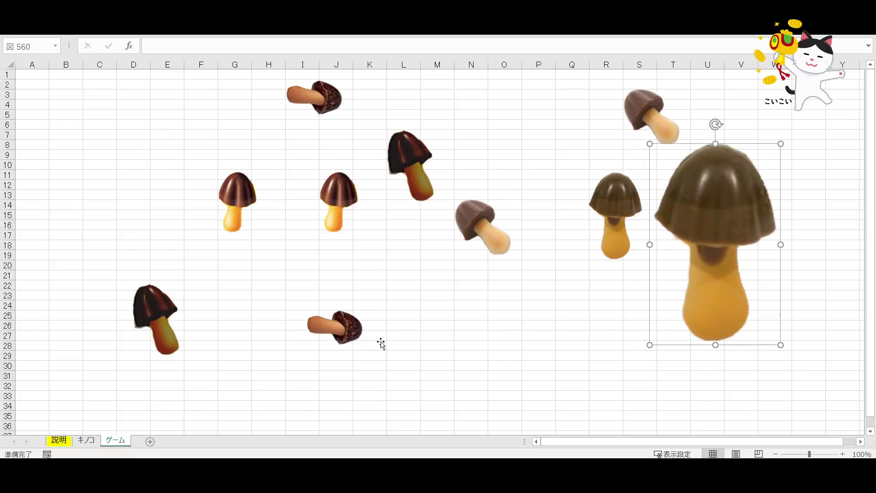
pyautogui.click(58, 441)
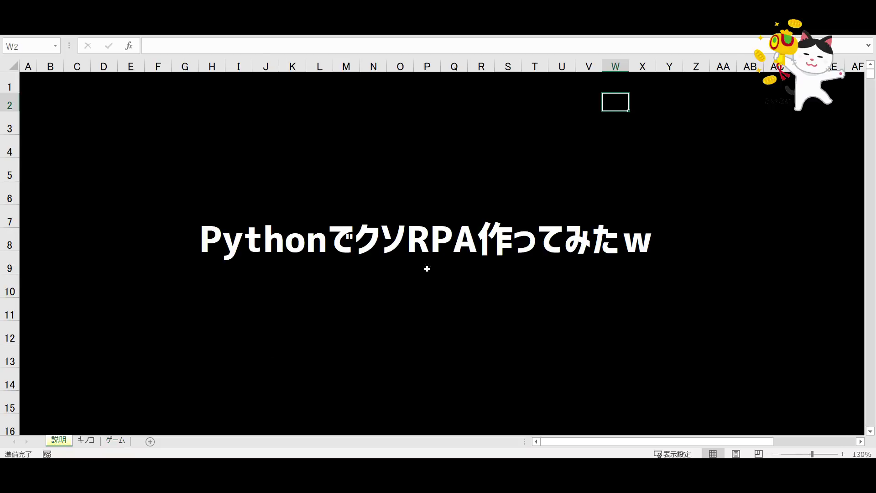
pyautogui.click(471, 236)
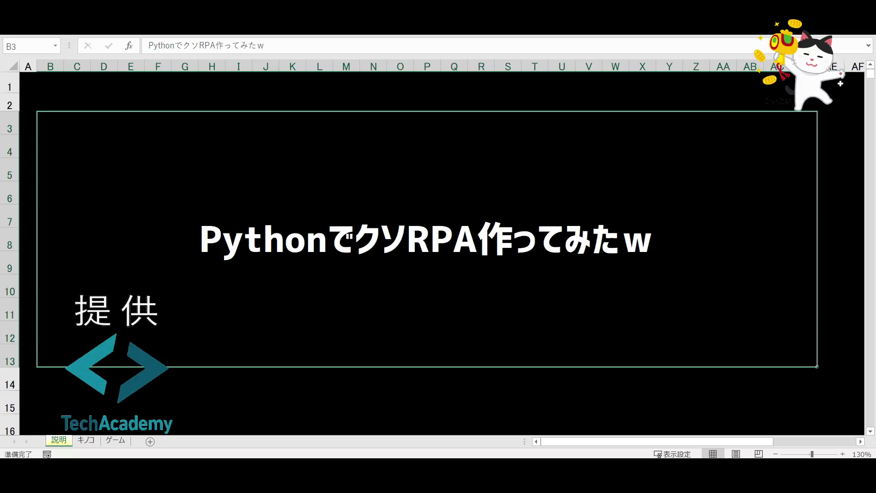
pyautogui.click(840, 83)
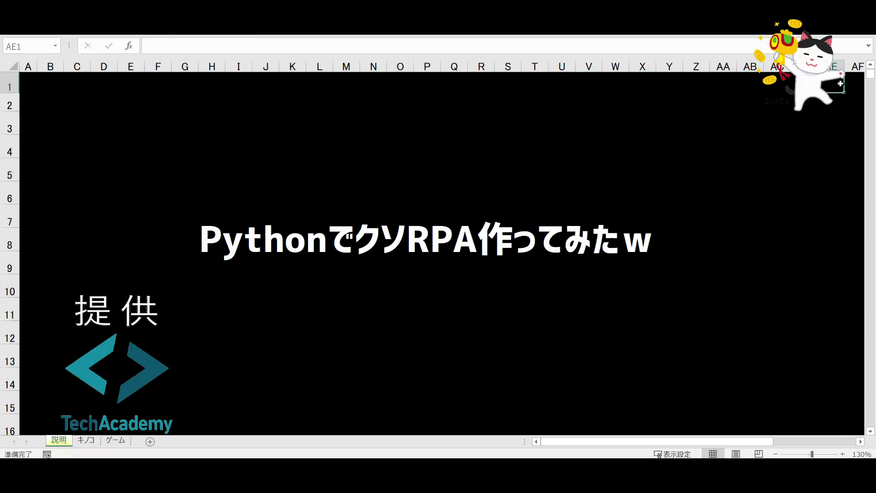